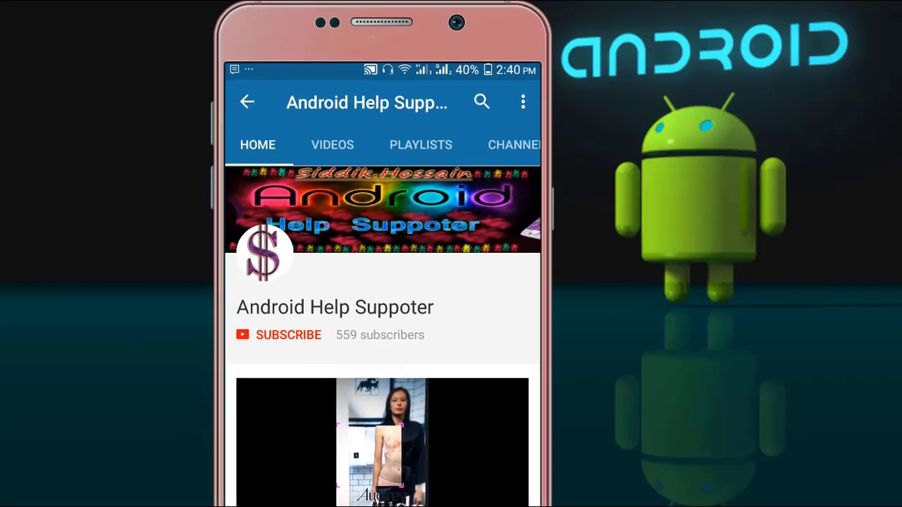
# Subscribe to Android Help Suppoter and switch on its bell for new-video alerts
pyautogui.click(289, 342)
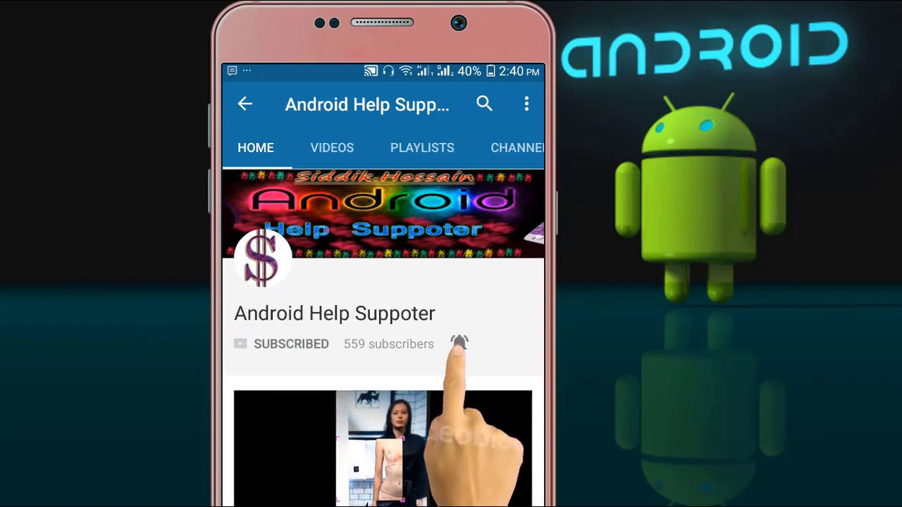
pyautogui.click(460, 343)
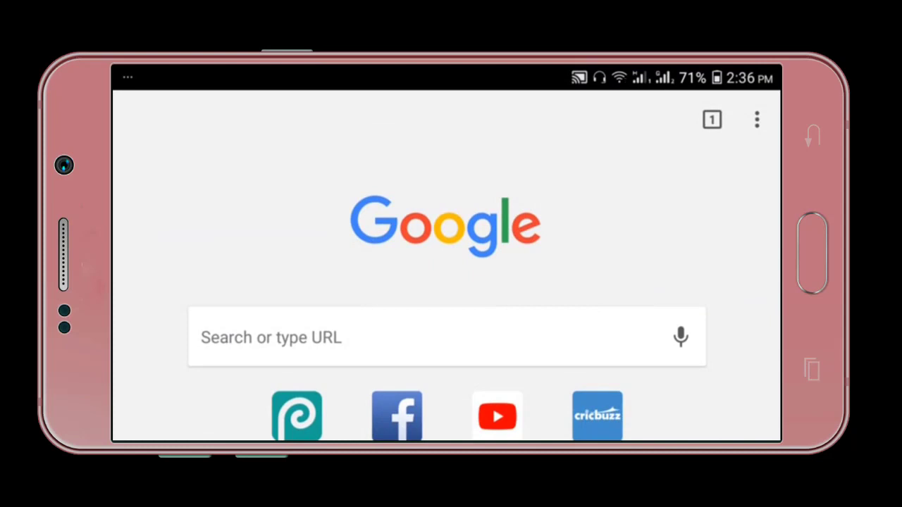
# Load photopea.com in Chrome's address bar
pyautogui.click(447, 337)
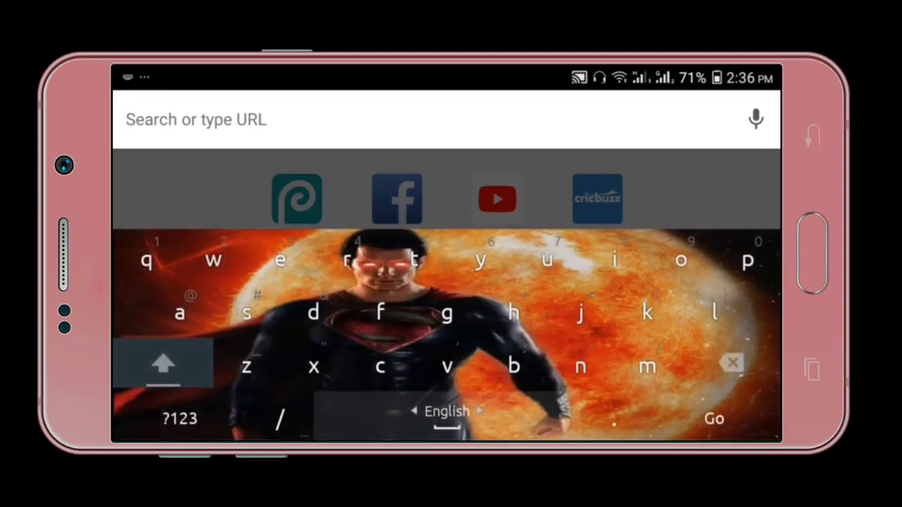
pyautogui.write('pho')
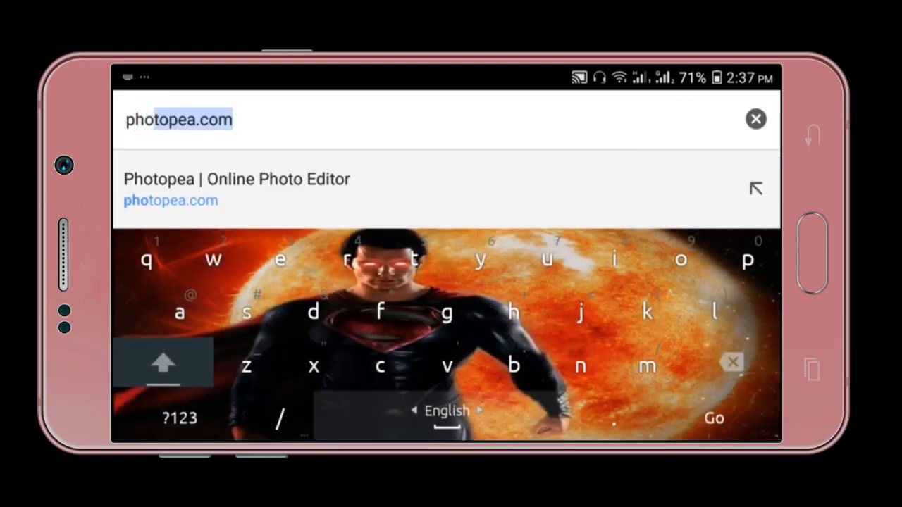
pyautogui.press('Return')
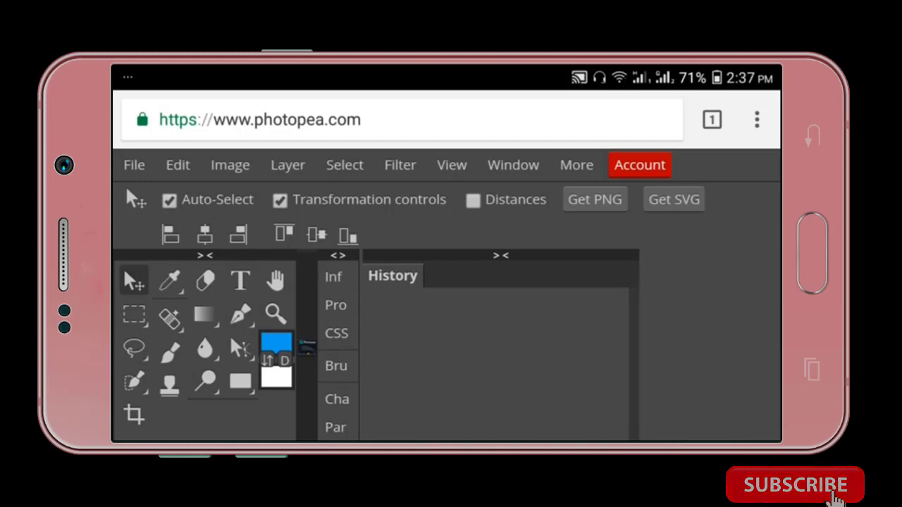
# Switch Chrome to the desktop version of the site
pyautogui.click(757, 119)
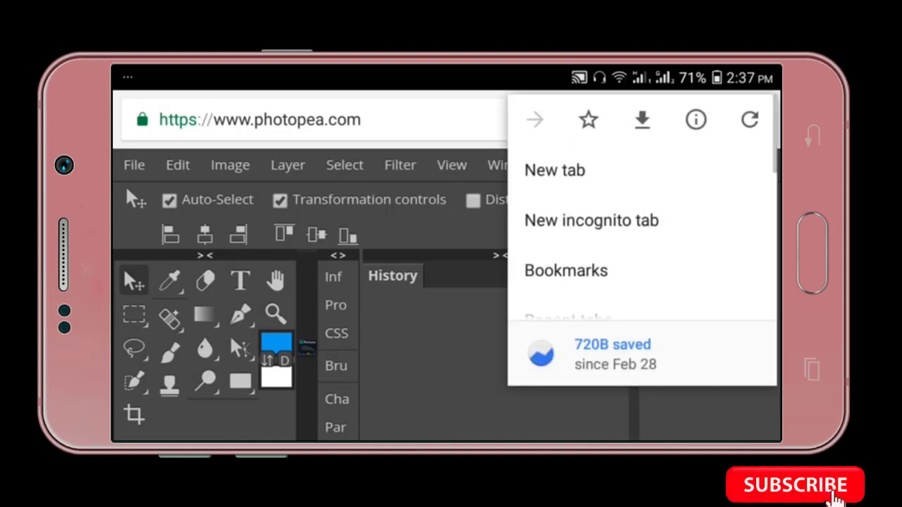
pyautogui.scroll(-5, 642, 212)
pyautogui.scroll(-5, 642, 211)
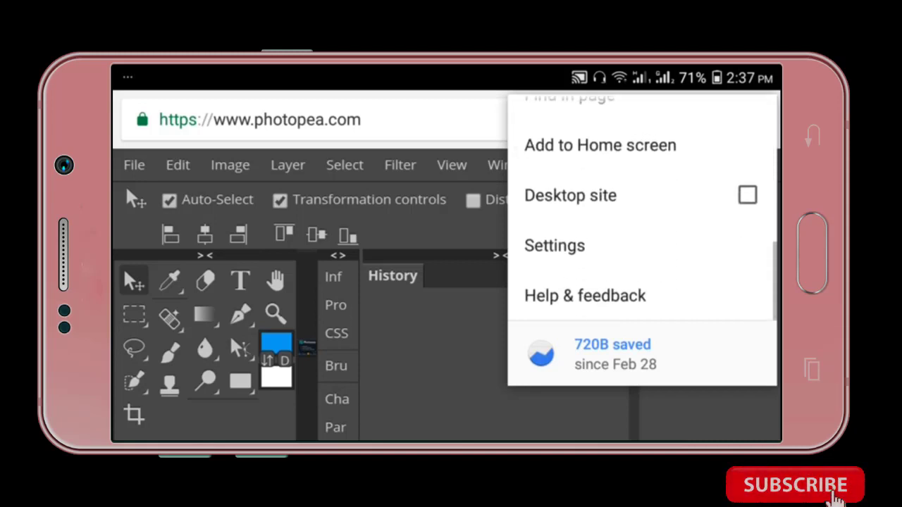
pyautogui.click(747, 195)
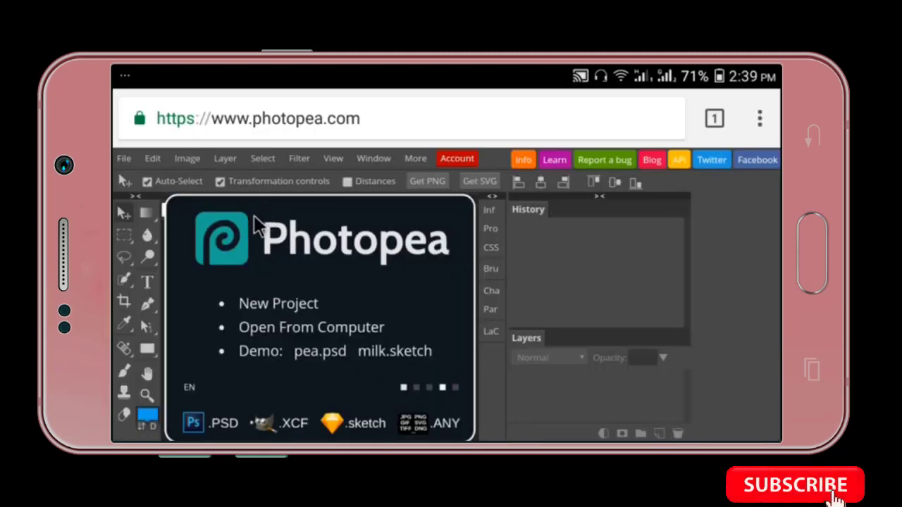
# Open the Feb 28 photo of the woman in the blue-grey dress from UCDownloads
pyautogui.click(124, 158)
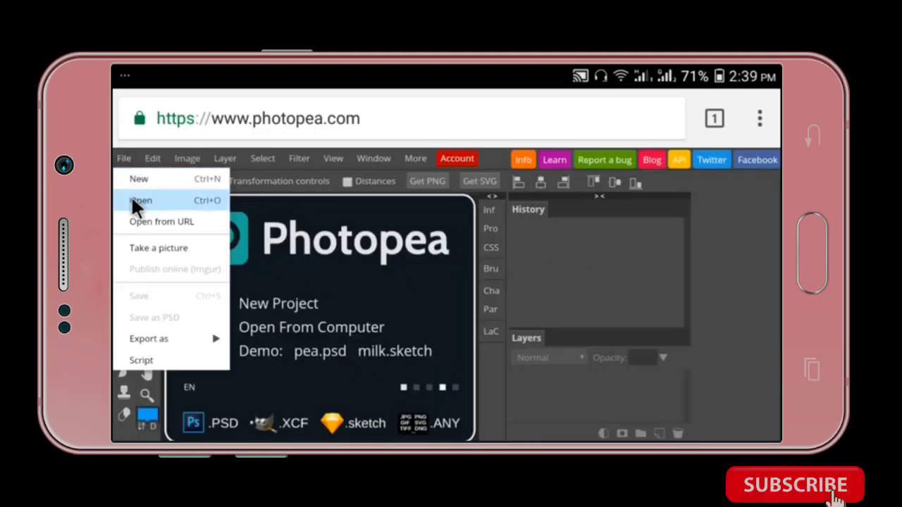
pyautogui.click(154, 199)
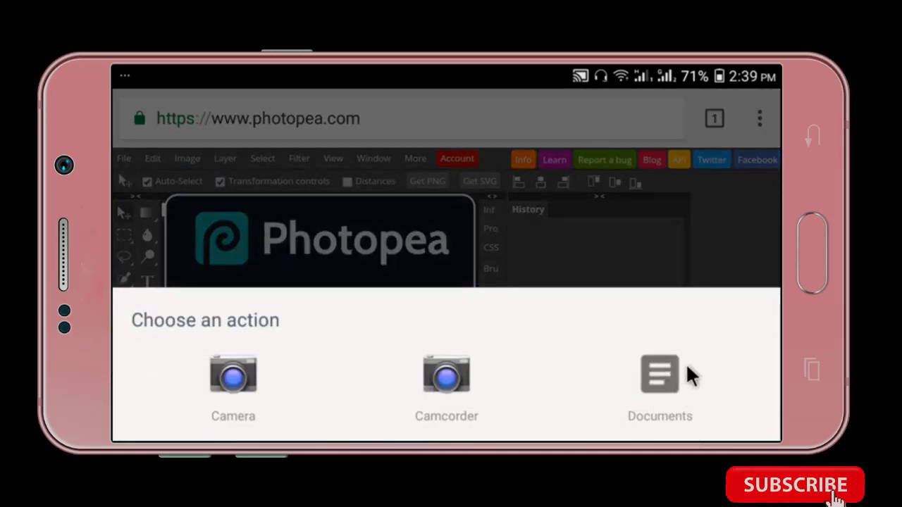
pyautogui.click(656, 383)
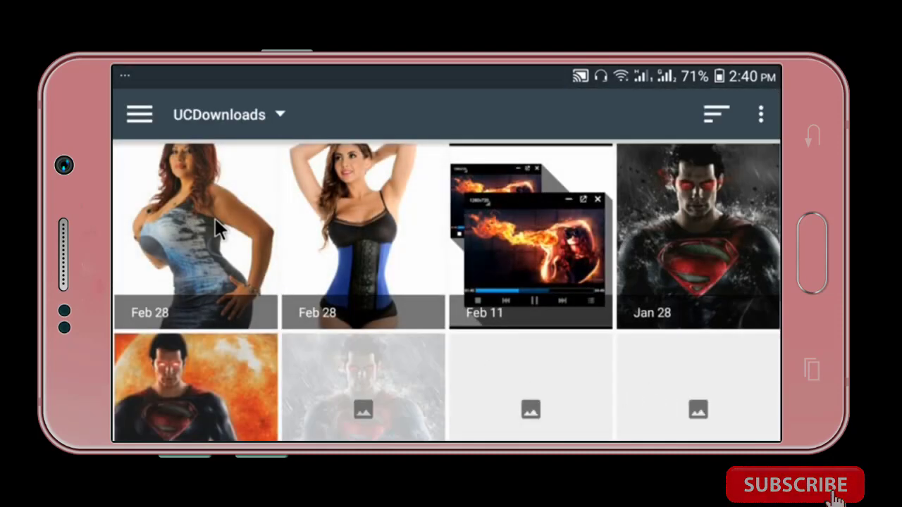
pyautogui.click(219, 211)
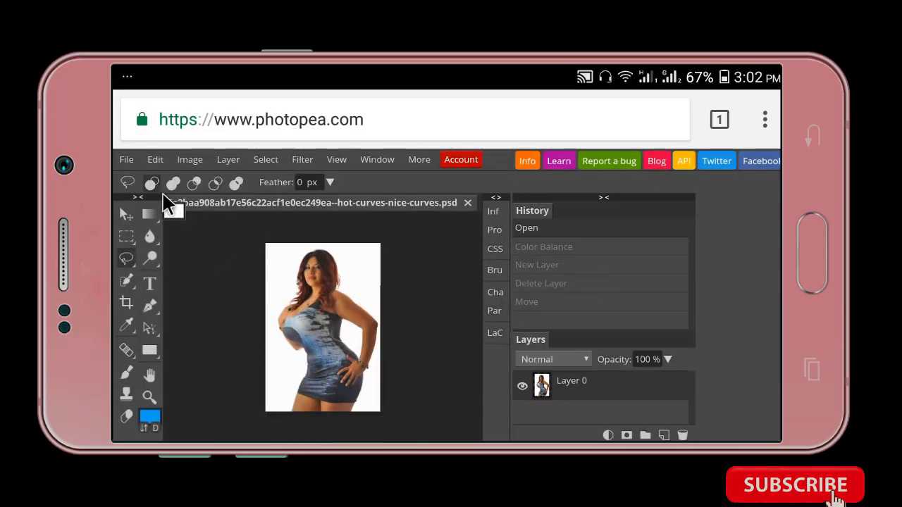
pyautogui.click(187, 161)
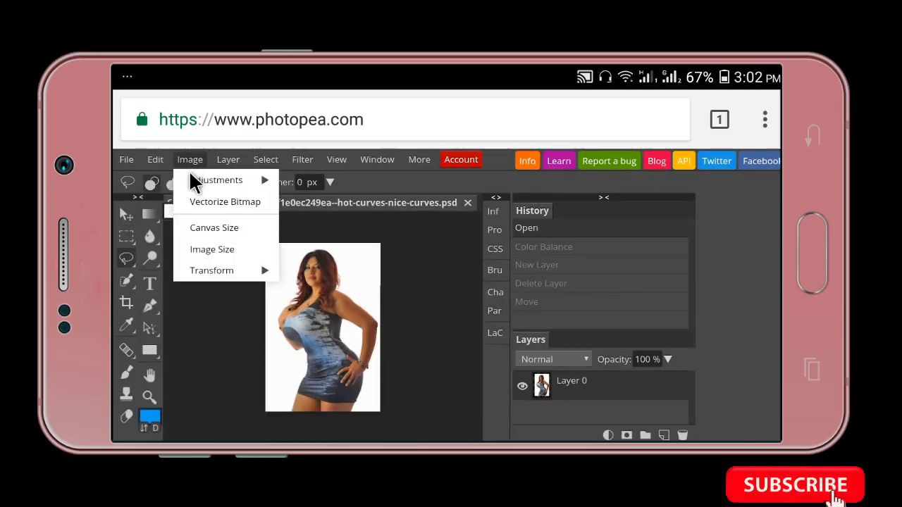
pyautogui.click(236, 181)
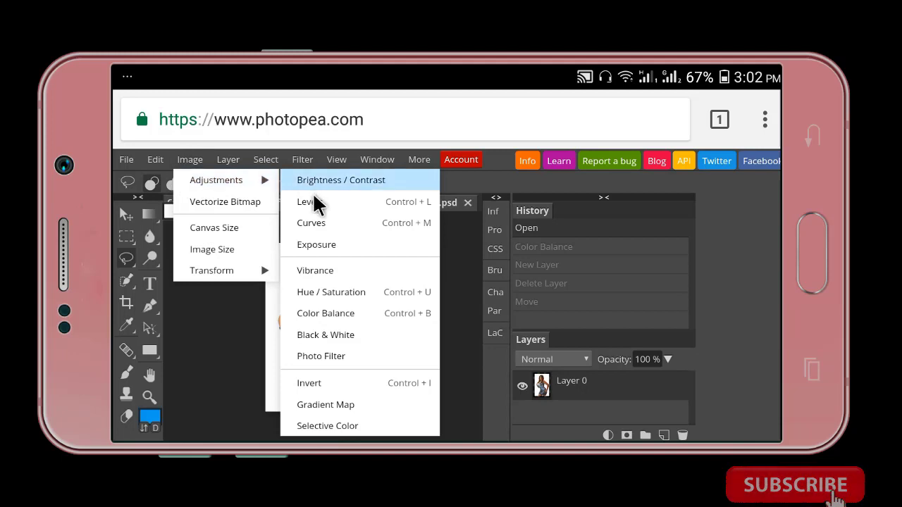
pyautogui.click(314, 314)
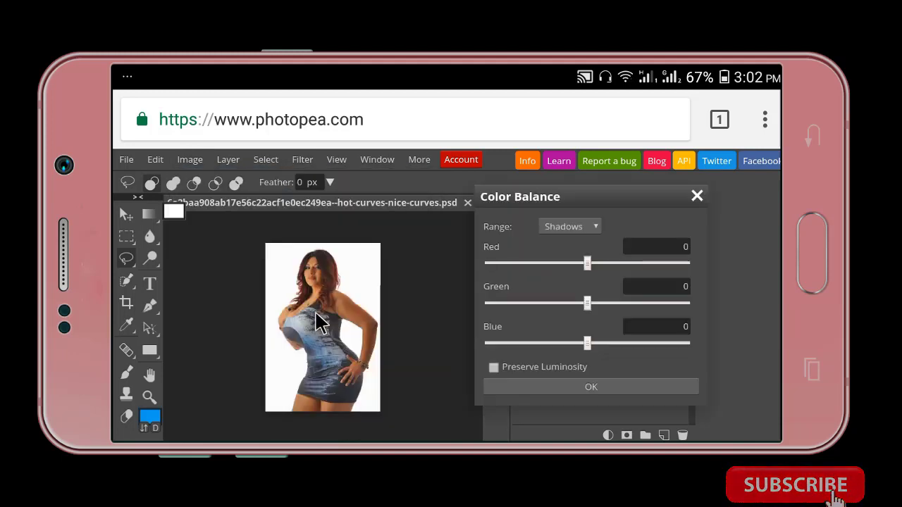
pyautogui.moveTo(588, 343); pyautogui.dragTo(563, 345)
pyautogui.moveTo(586, 305); pyautogui.dragTo(535, 310)
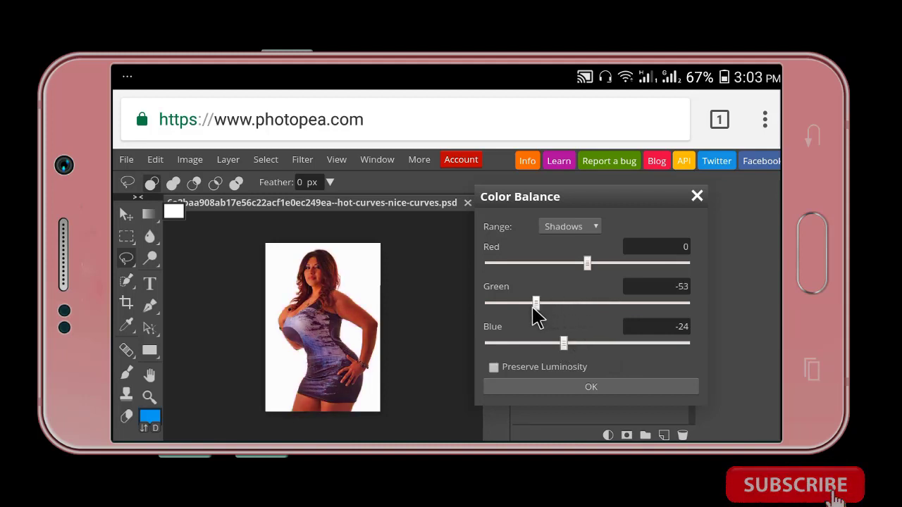
pyautogui.click(594, 392)
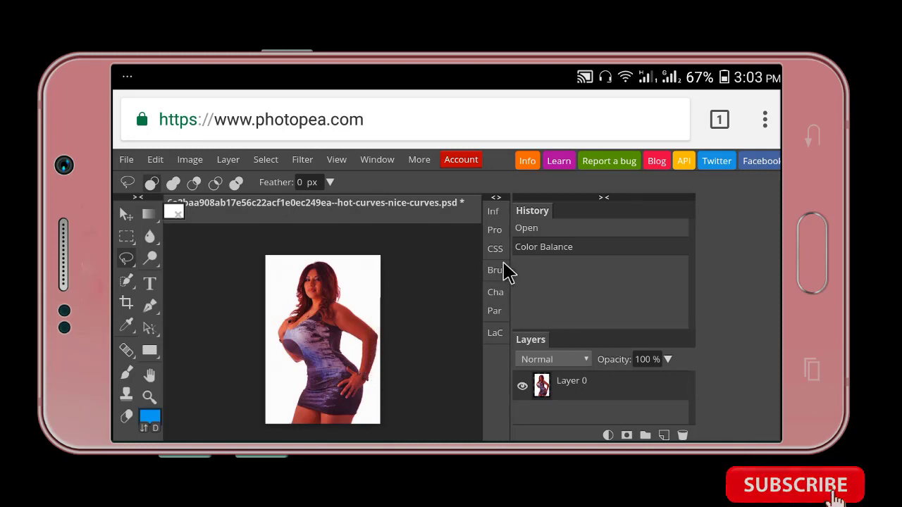
pyautogui.click(527, 230)
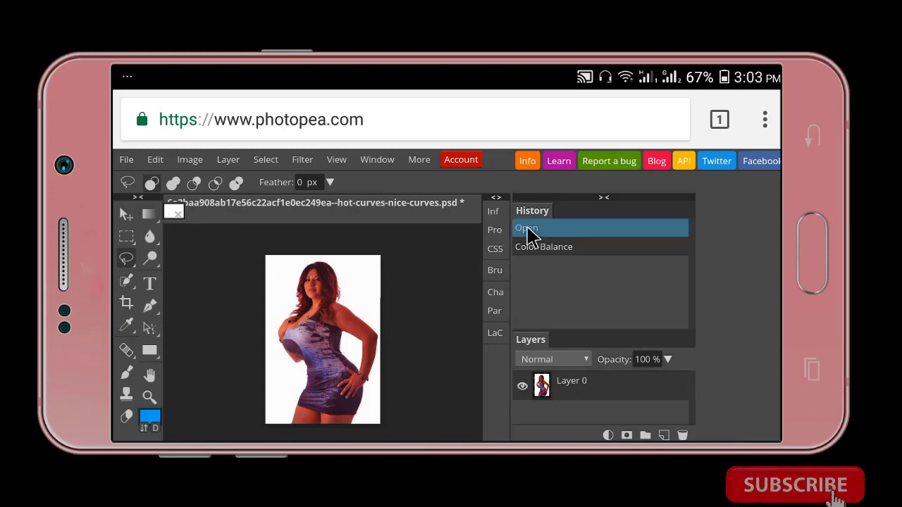
pyautogui.click(527, 230)
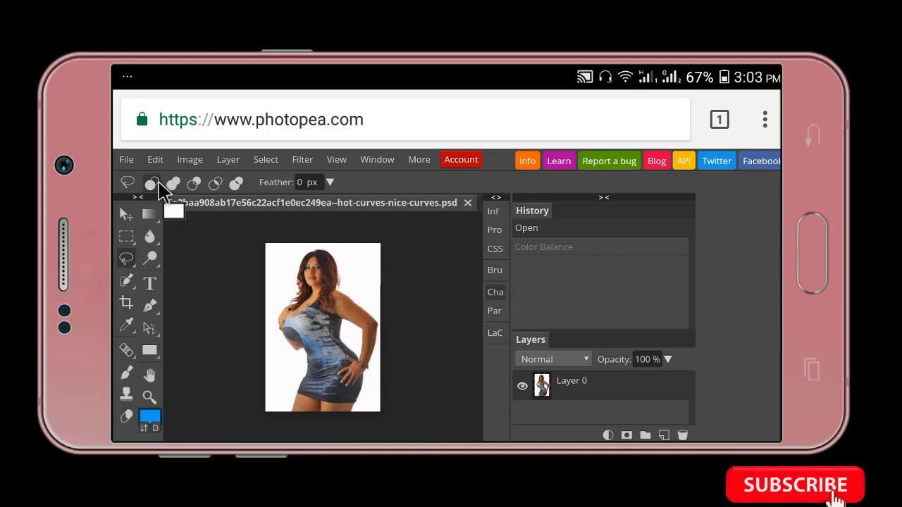
pyautogui.click(192, 162)
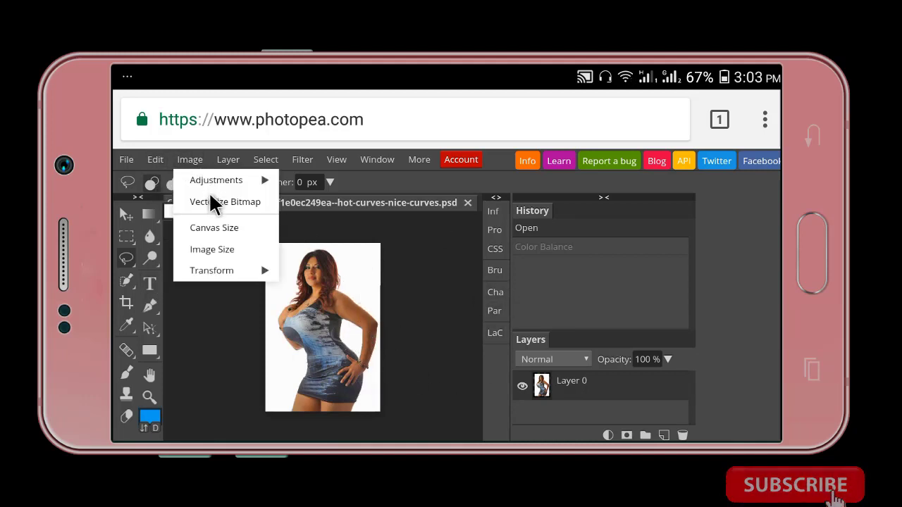
pyautogui.moveTo(240, 189)
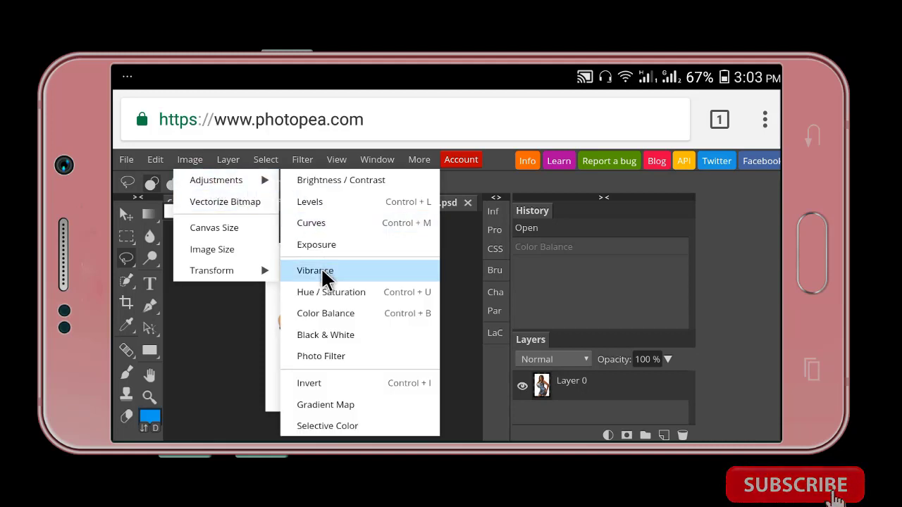
pyautogui.click(352, 273)
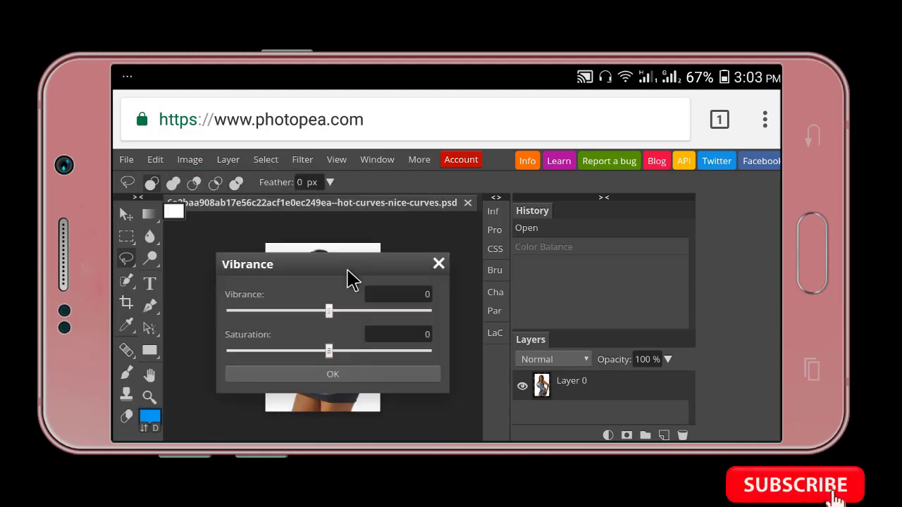
pyautogui.click(270, 311)
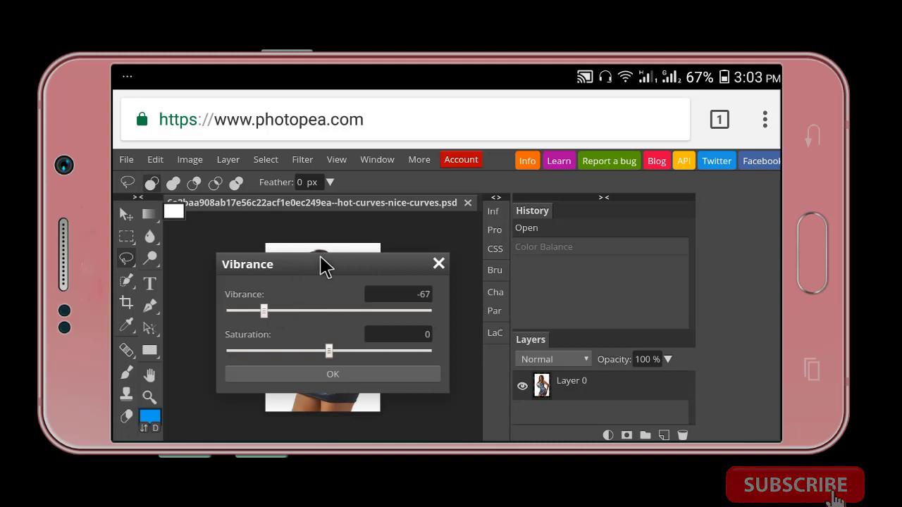
pyautogui.moveTo(332, 272); pyautogui.dragTo(681, 258)
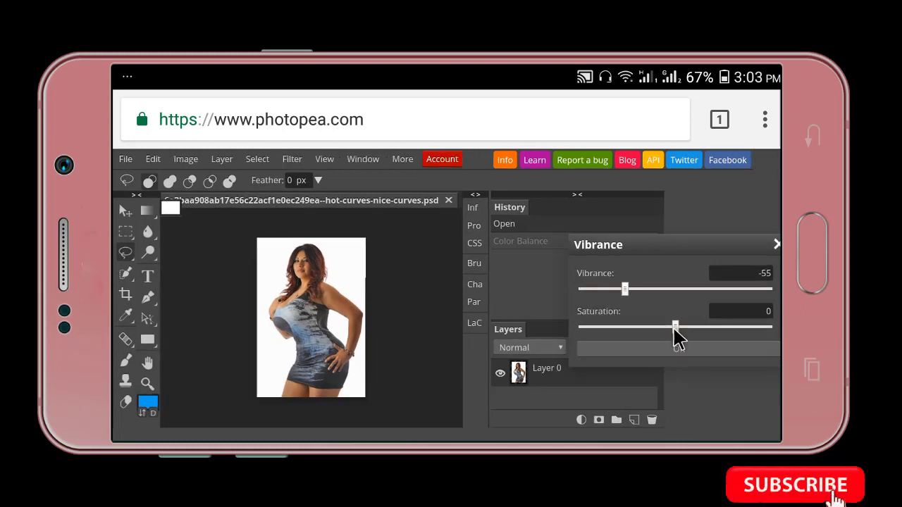
pyautogui.moveTo(635, 331); pyautogui.dragTo(613, 330)
pyautogui.click(620, 375)
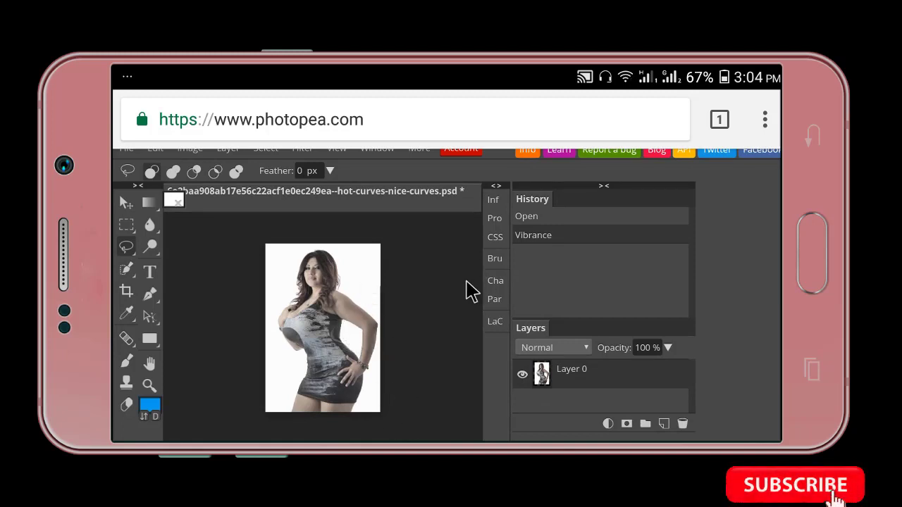
pyautogui.click(526, 217)
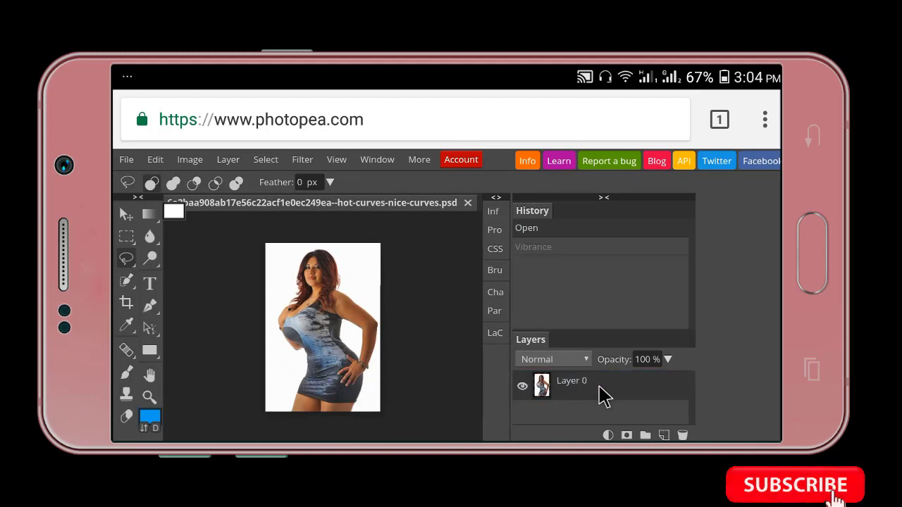
# Add an empty Layer 1, inspect the pen, lasso and healing tool variants, then open File
pyautogui.click(664, 435)
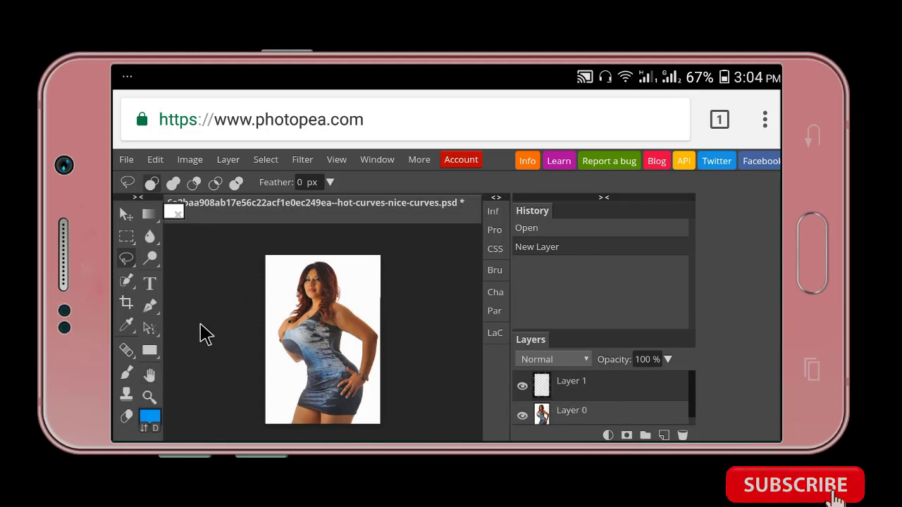
pyautogui.rightClick(150, 305)
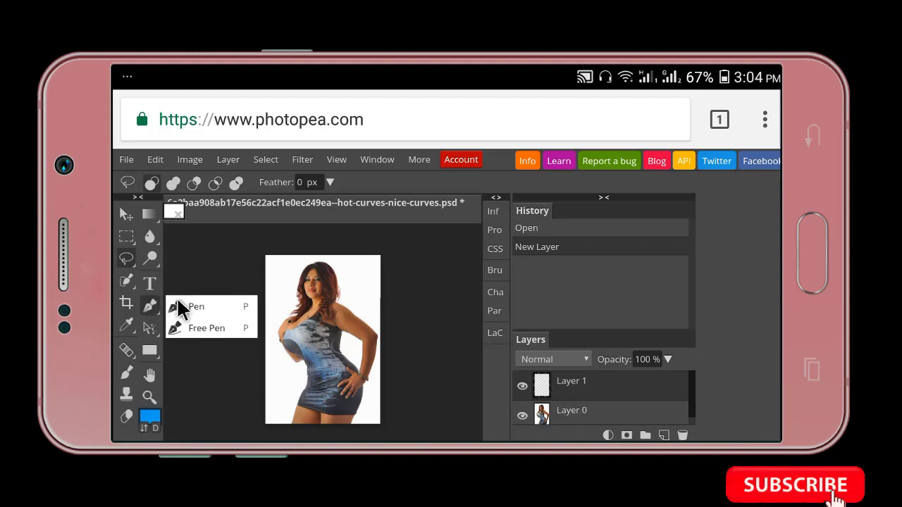
pyautogui.rightClick(126, 258)
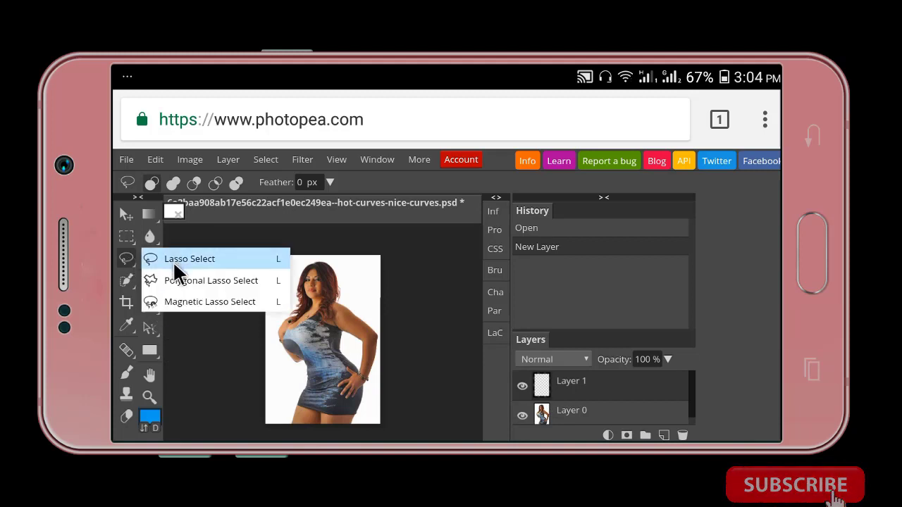
pyautogui.rightClick(126, 351)
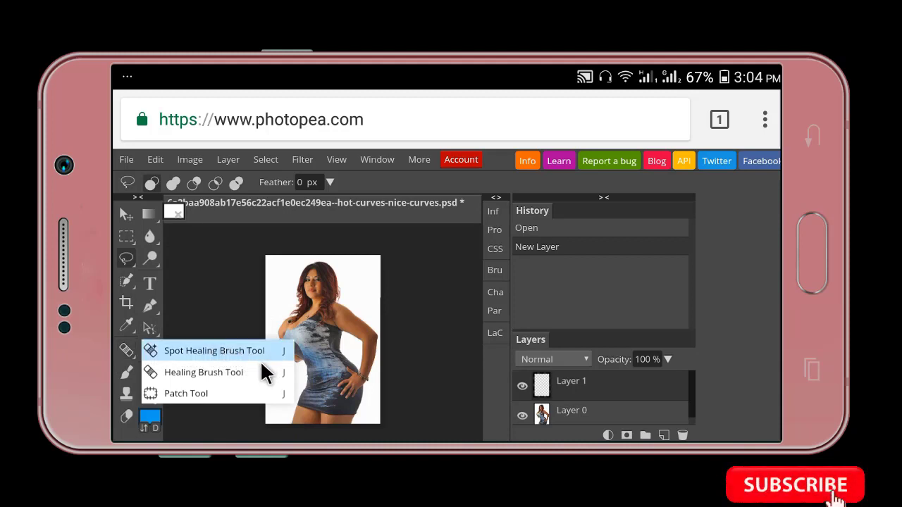
pyautogui.click(227, 272)
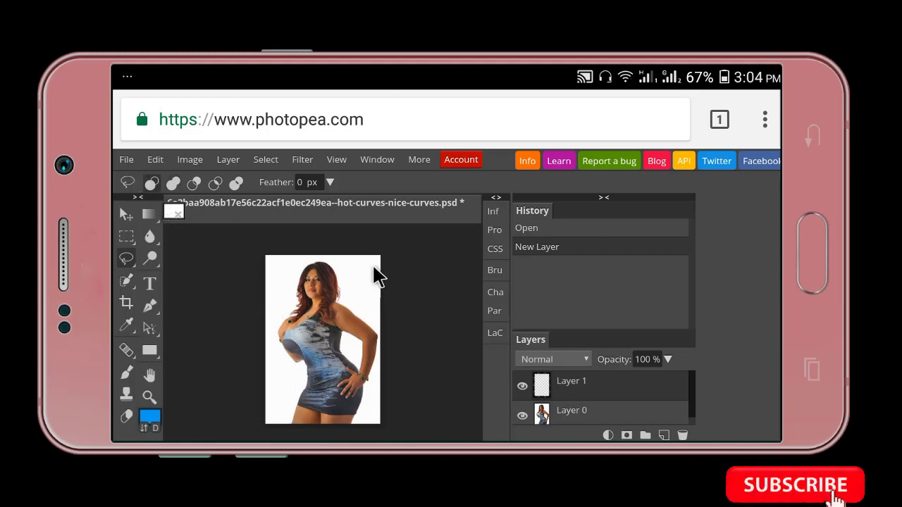
pyautogui.click(126, 162)
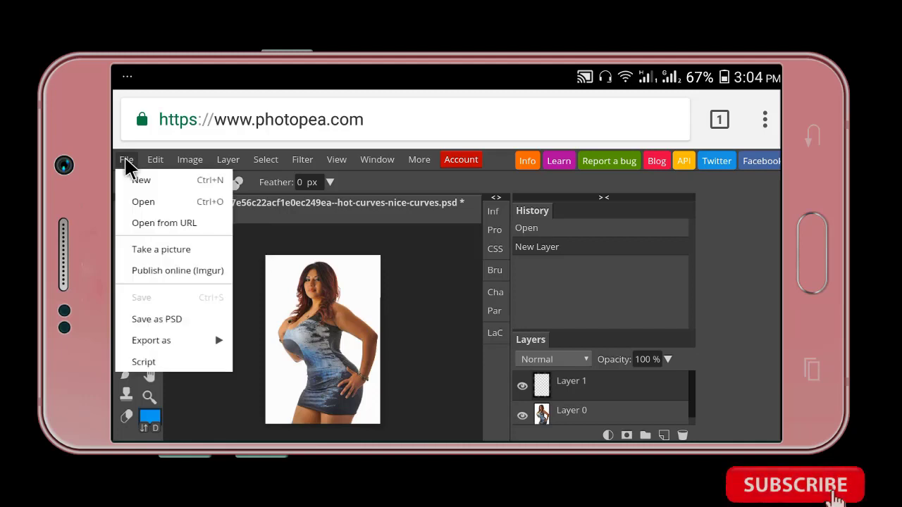
# Create a new 600×400 white document named New Project
pyautogui.click(161, 185)
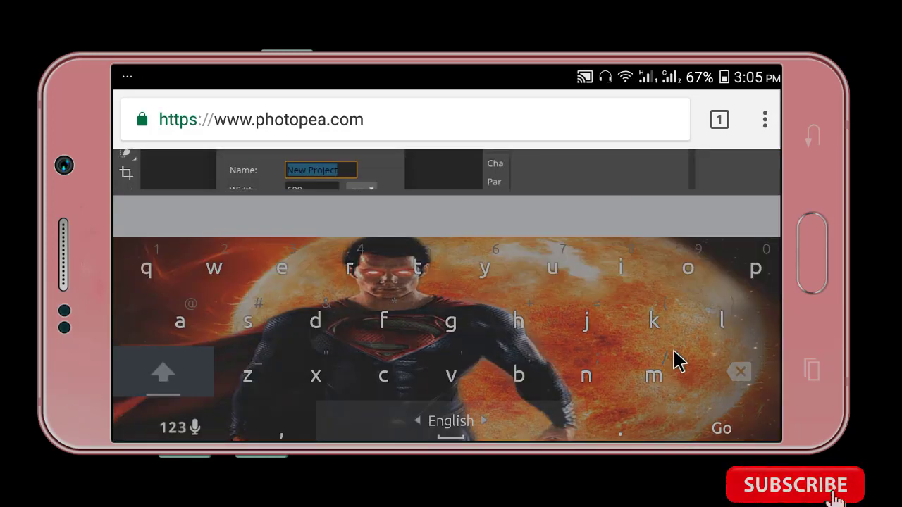
pyautogui.press('Escape')
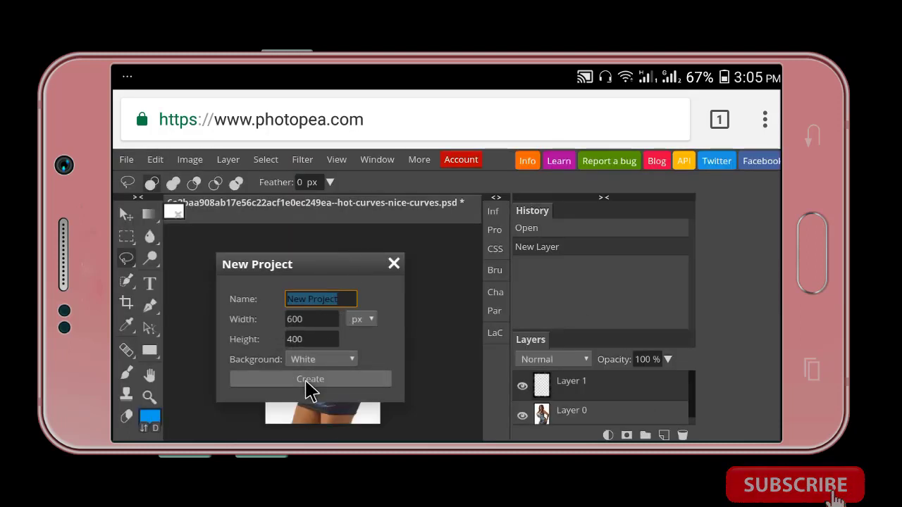
pyautogui.click(310, 381)
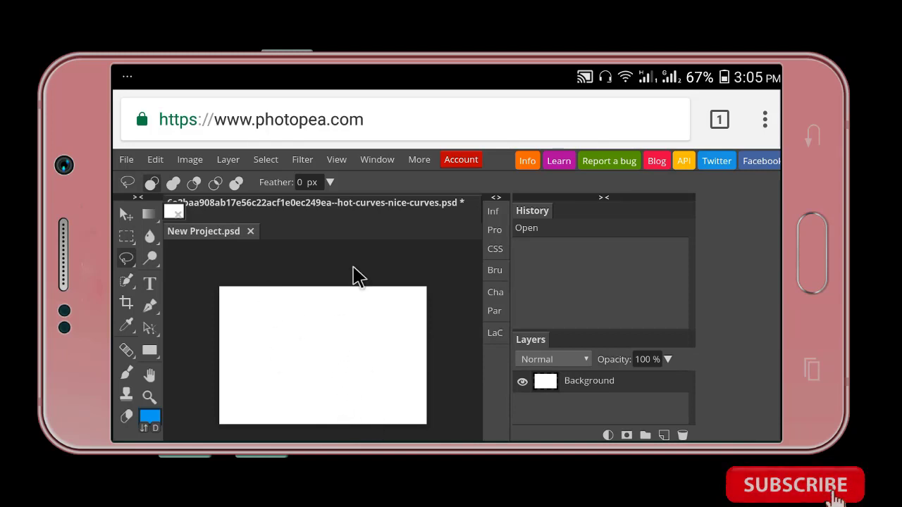
# Switch back to the hot-curves model photo document
pyautogui.rightClick(149, 237)
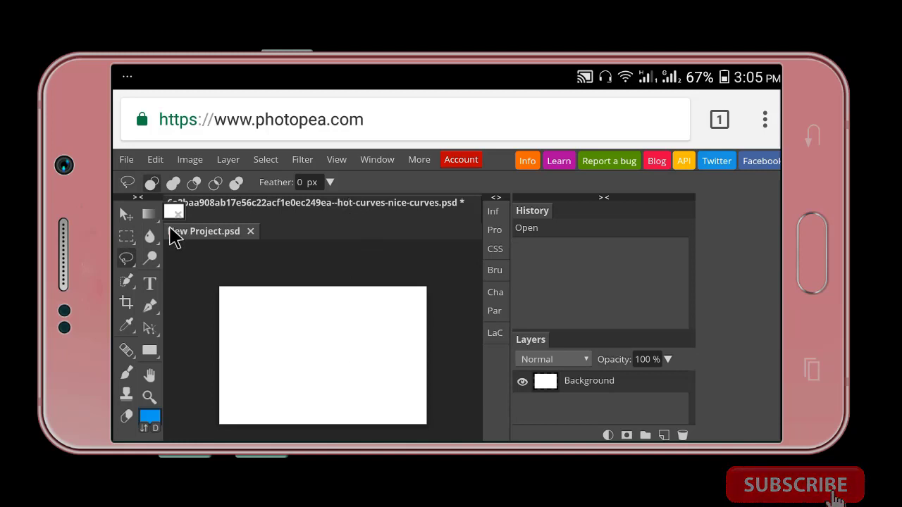
pyautogui.click(363, 268)
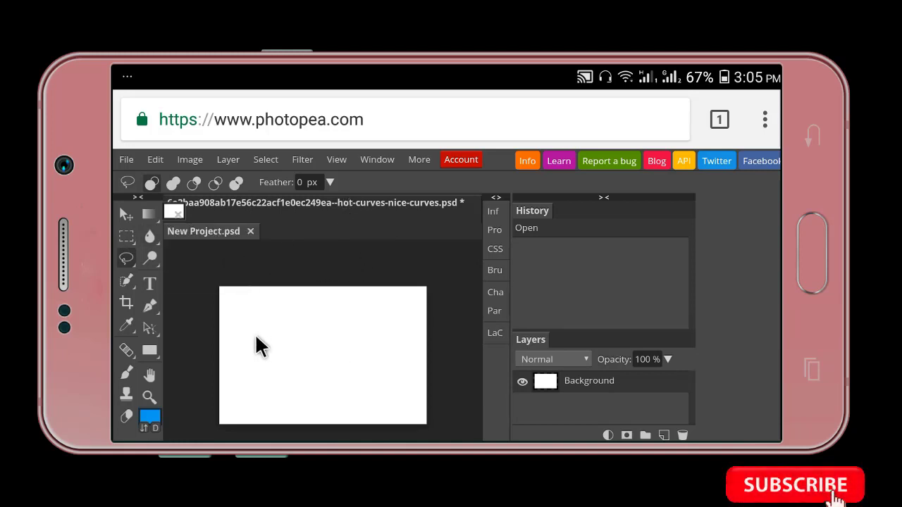
pyautogui.click(293, 210)
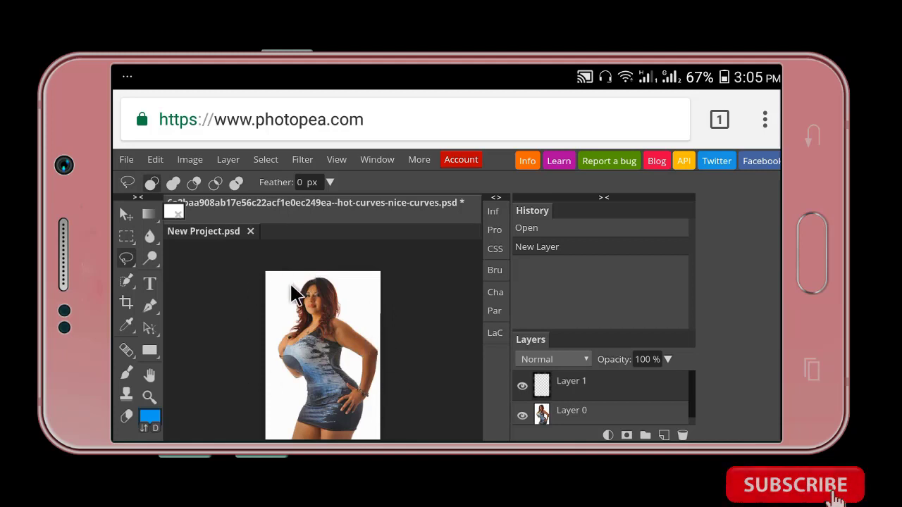
pyautogui.rightClick(151, 237)
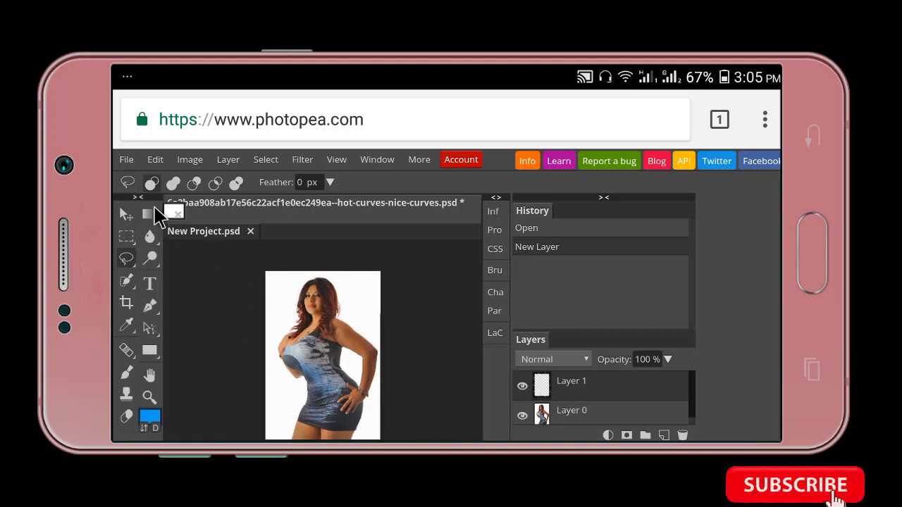
# Open the Jan 28 Superman image from UCDownloads as a third document
pyautogui.click(126, 162)
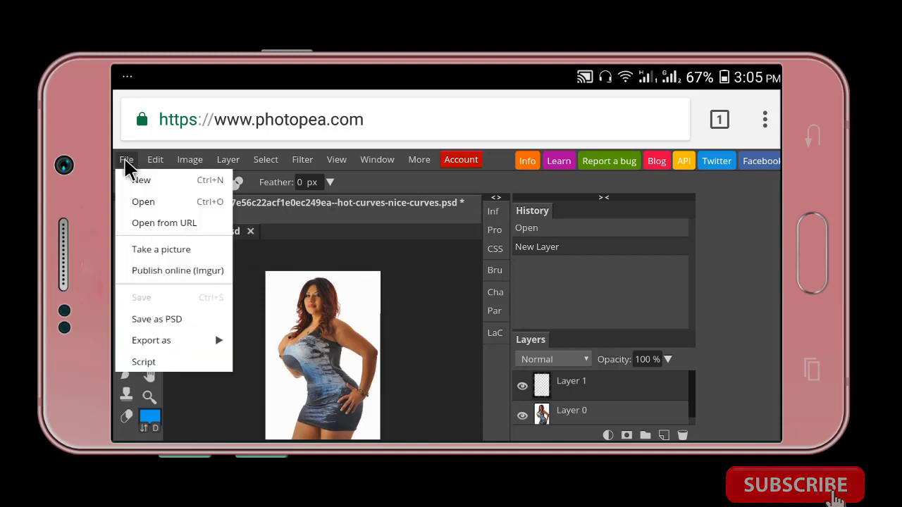
pyautogui.click(144, 202)
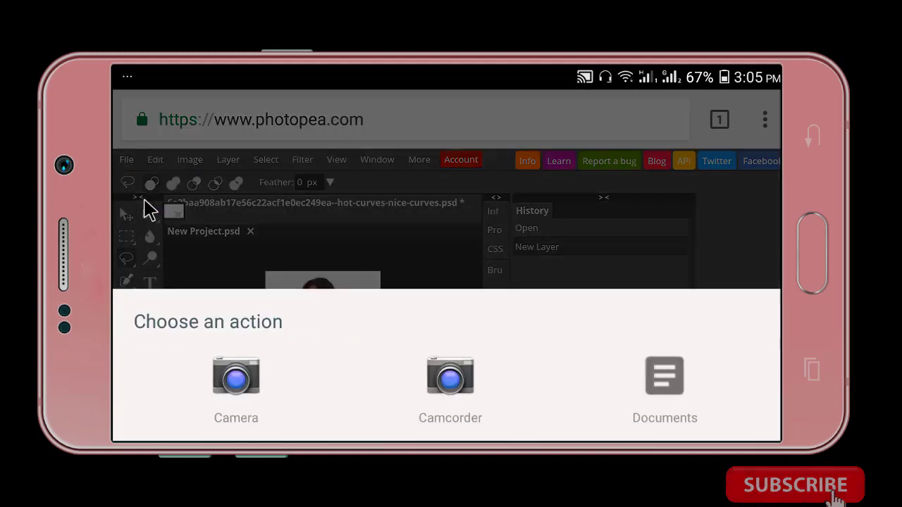
pyautogui.click(675, 407)
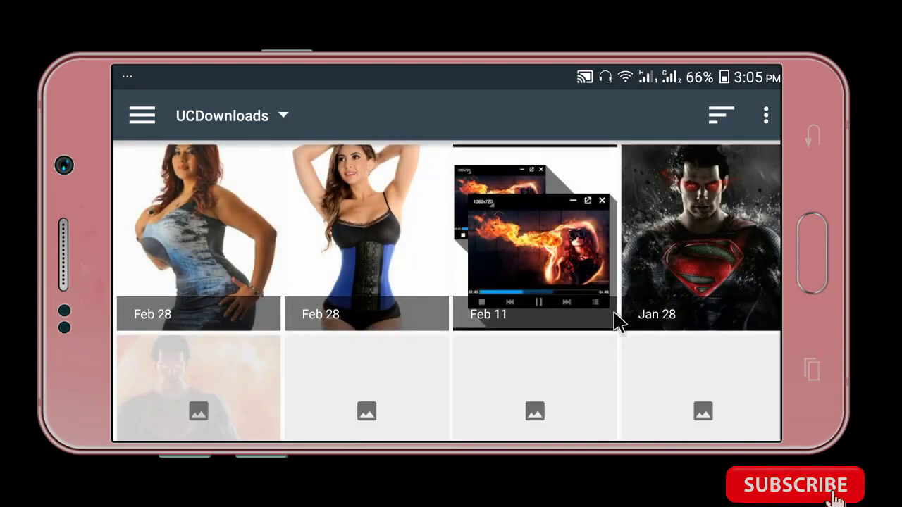
pyautogui.click(692, 248)
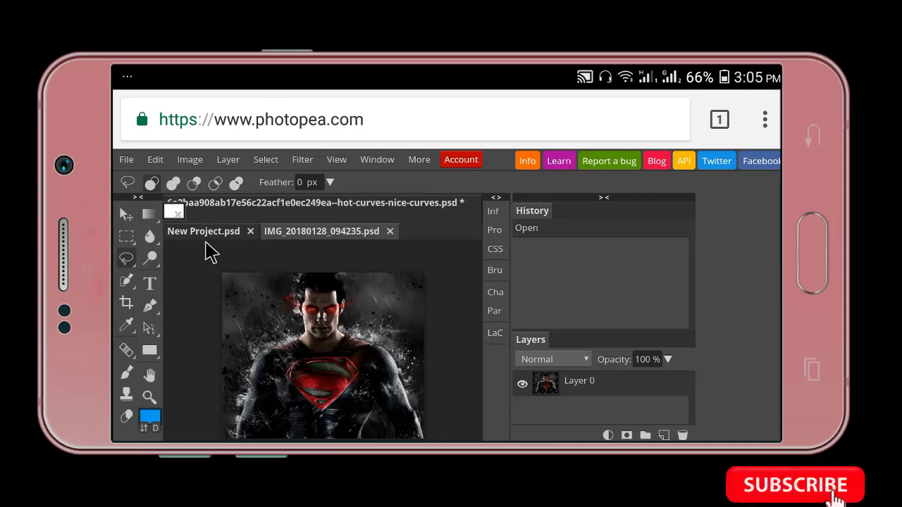
# Cycle through the hot-curves, Superman and New Project tabs, ending on the model photo
pyautogui.click(356, 206)
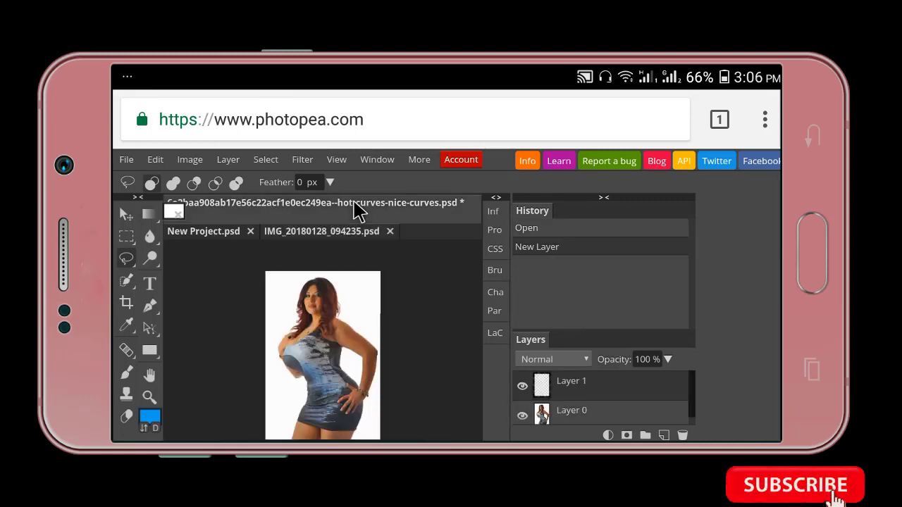
pyautogui.click(317, 237)
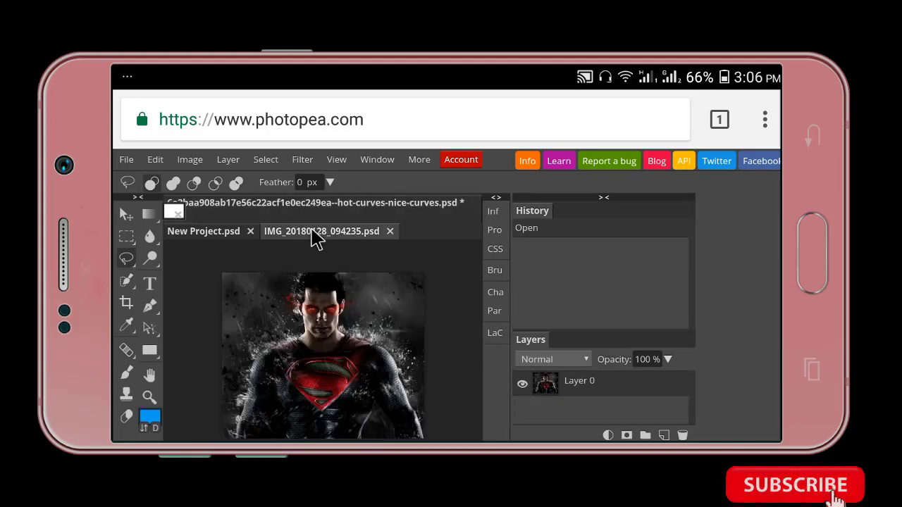
pyautogui.click(205, 233)
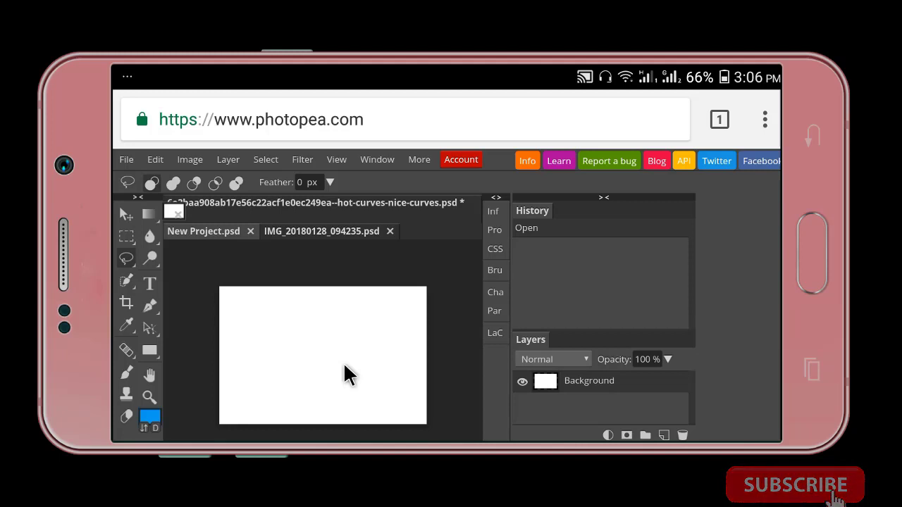
pyautogui.click(322, 206)
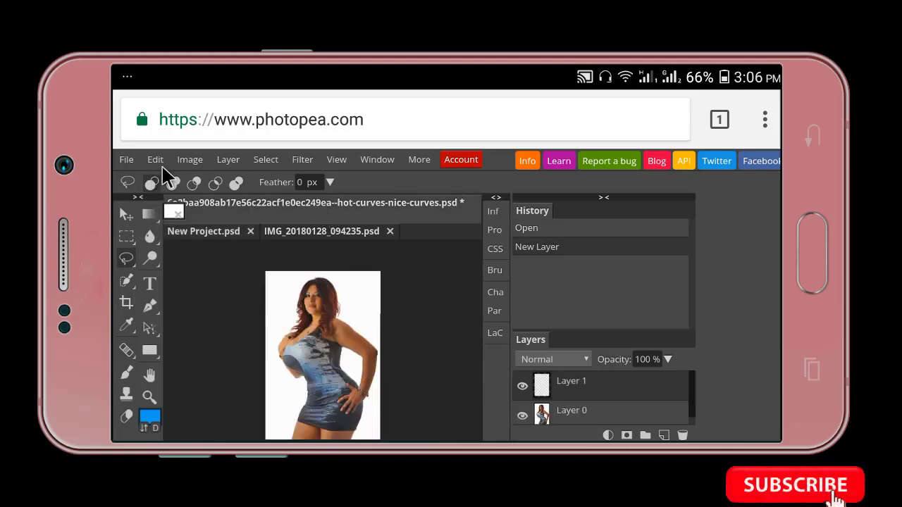
pyautogui.click(190, 160)
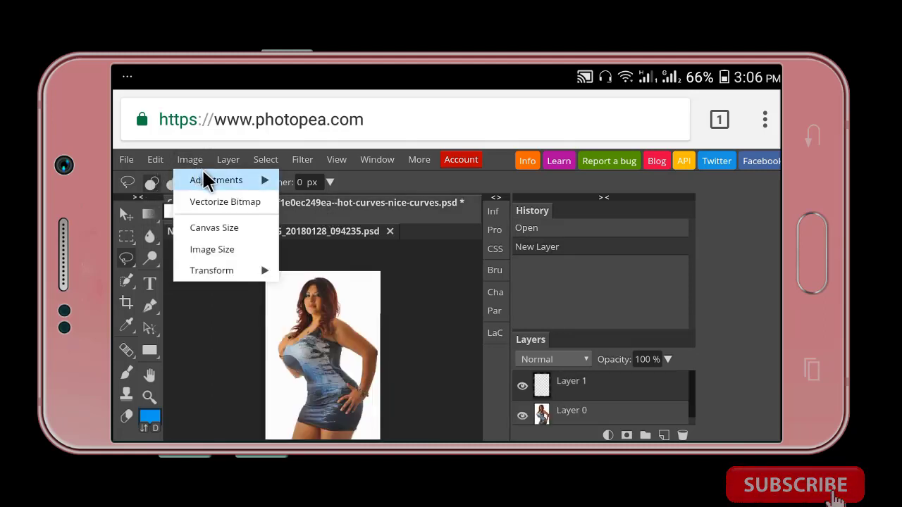
pyautogui.moveTo(206, 180)
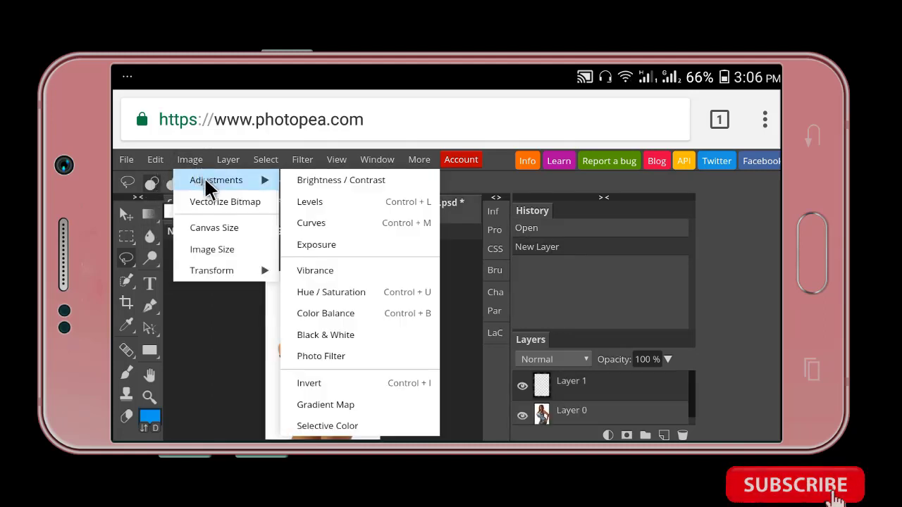
pyautogui.click(333, 315)
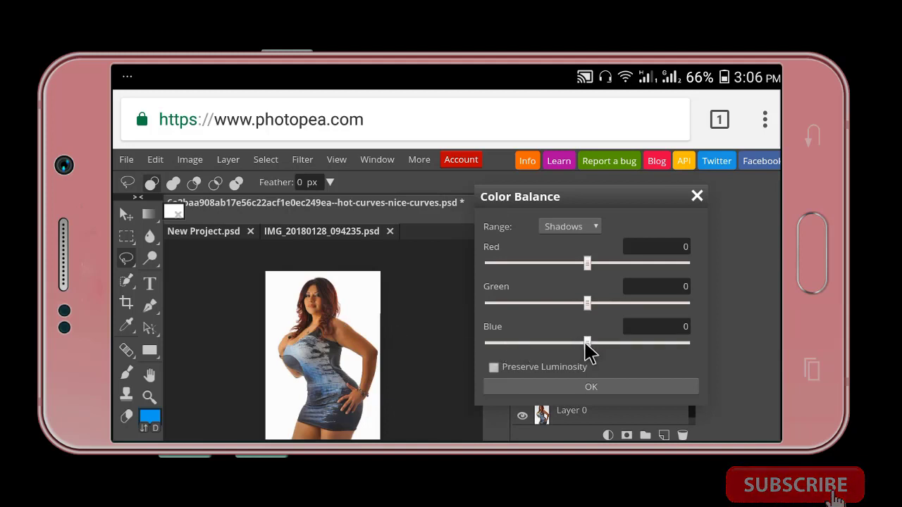
pyautogui.click(554, 344)
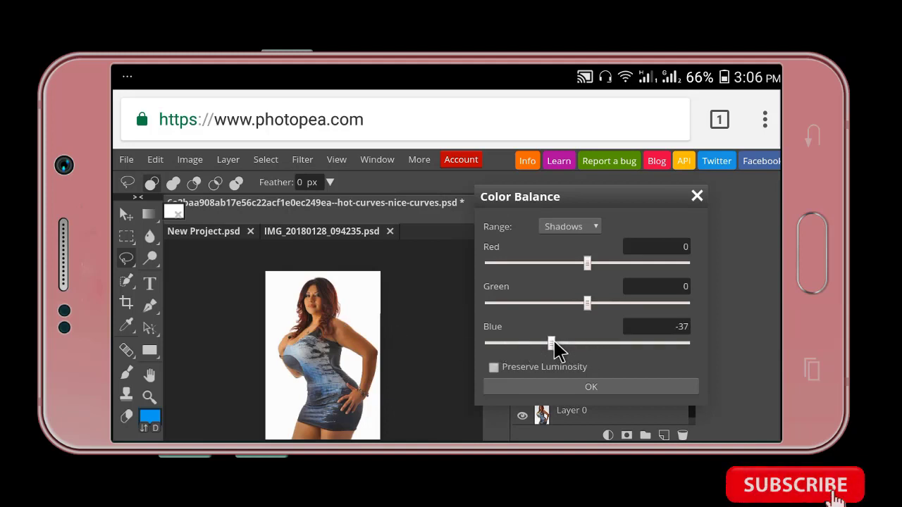
pyautogui.click(567, 303)
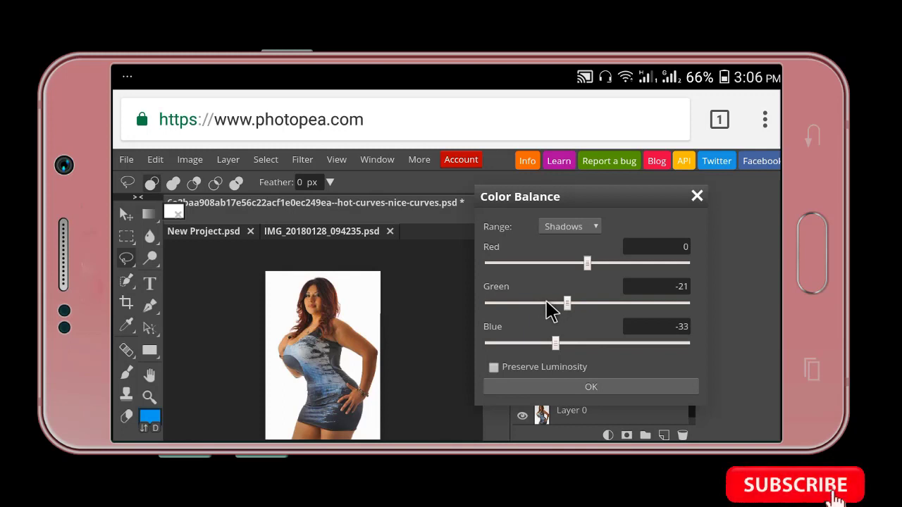
pyautogui.click(547, 304)
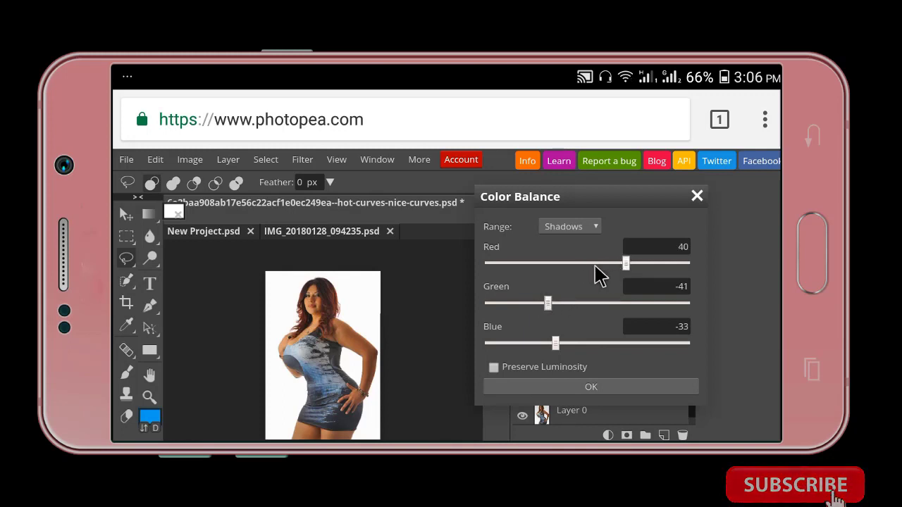
pyautogui.click(549, 263)
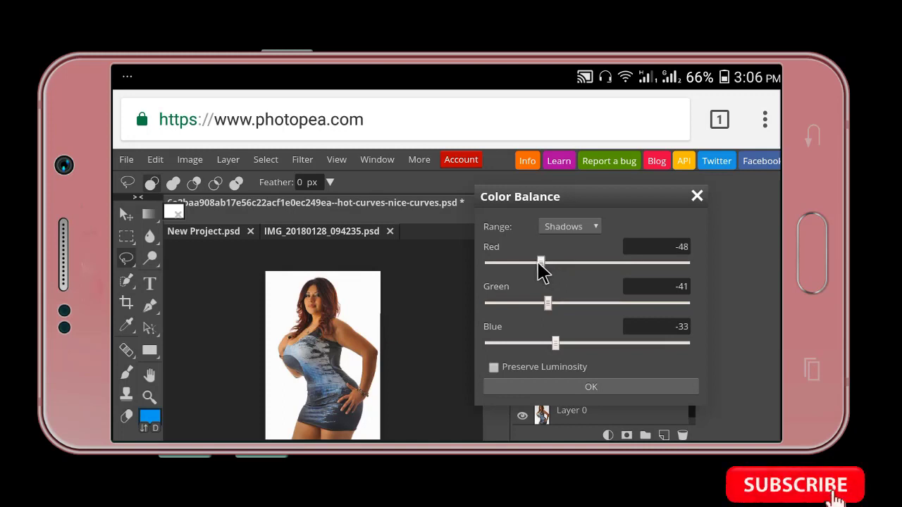
pyautogui.click(536, 263)
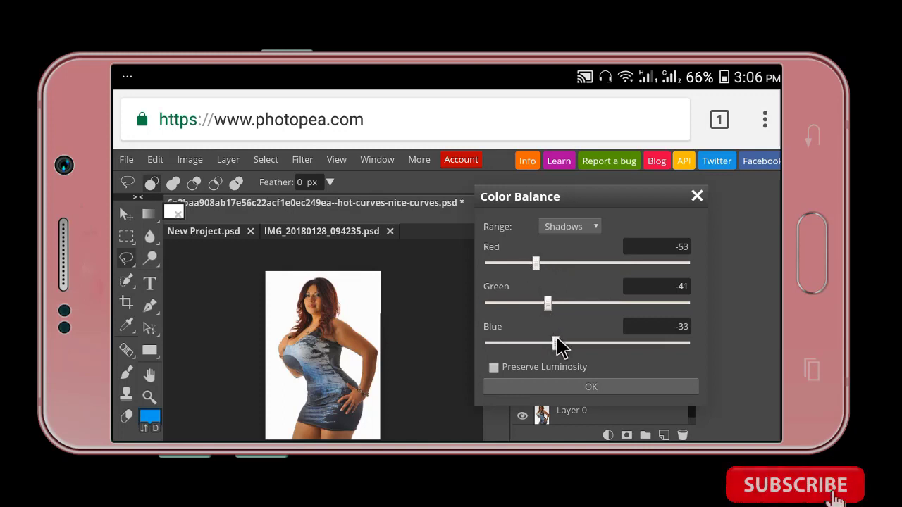
pyautogui.moveTo(557, 344); pyautogui.dragTo(611, 343)
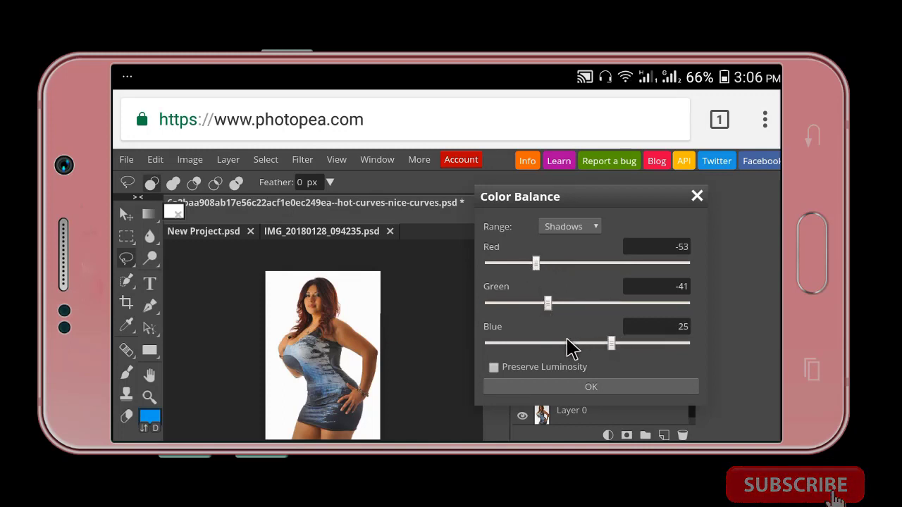
pyautogui.click(697, 197)
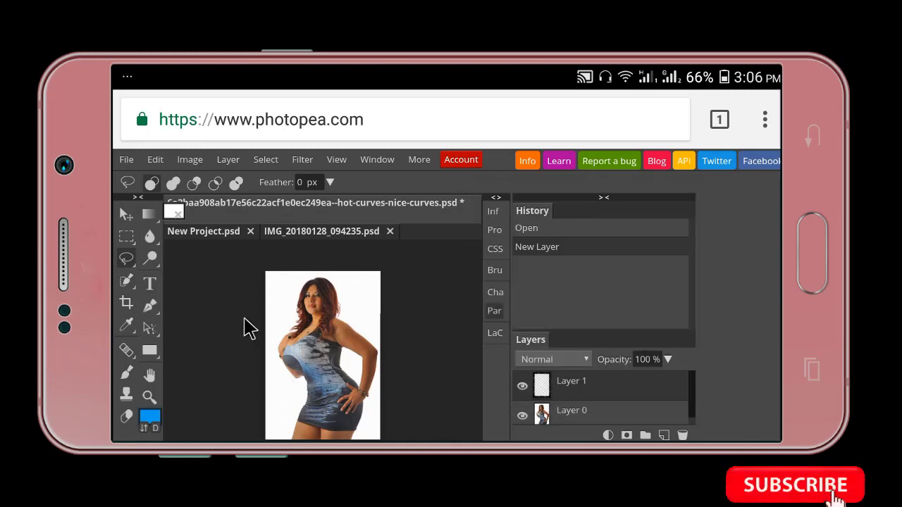
# On Layer 0, apply Color Balance with shadow Green -72 and Blue -59 to purple the dress
pyautogui.click(597, 398)
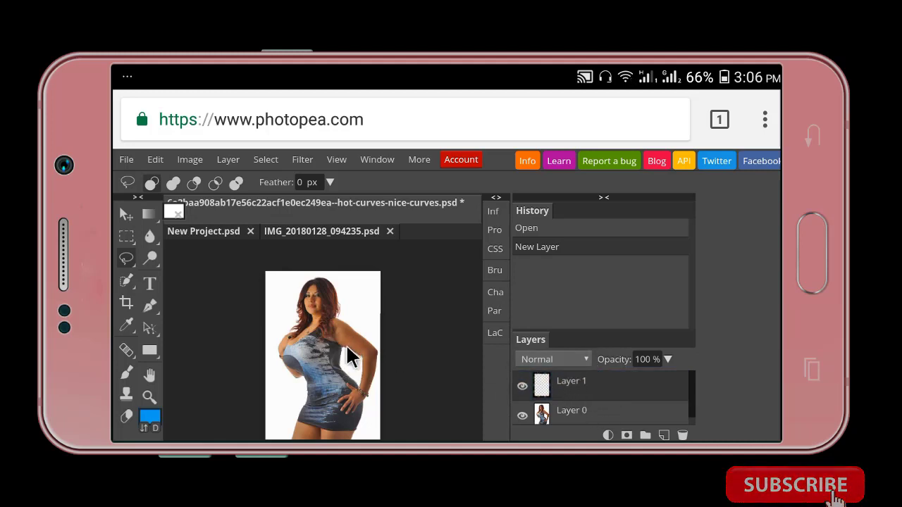
pyautogui.click(573, 415)
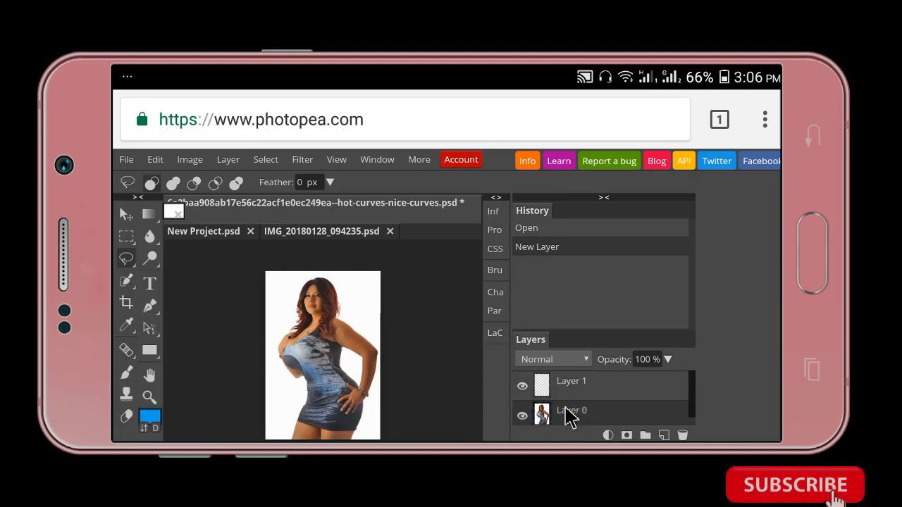
pyautogui.rightClick(128, 240)
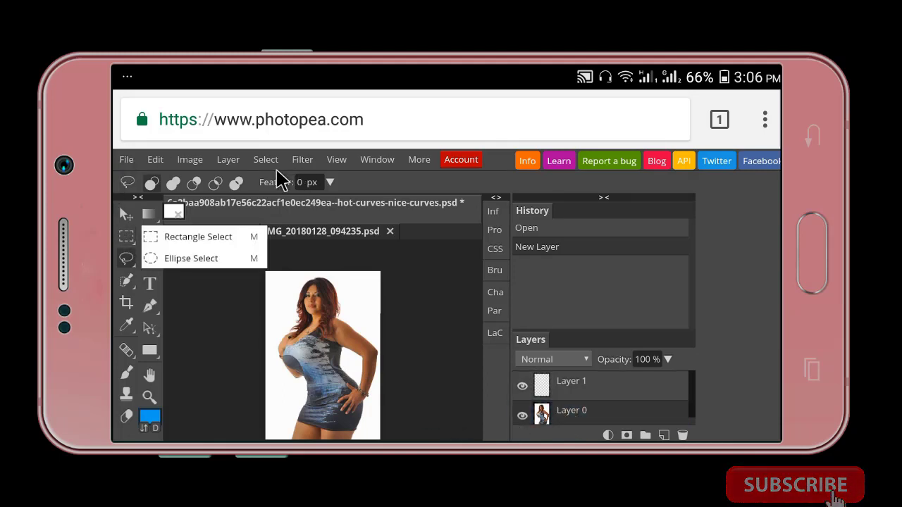
pyautogui.click(195, 159)
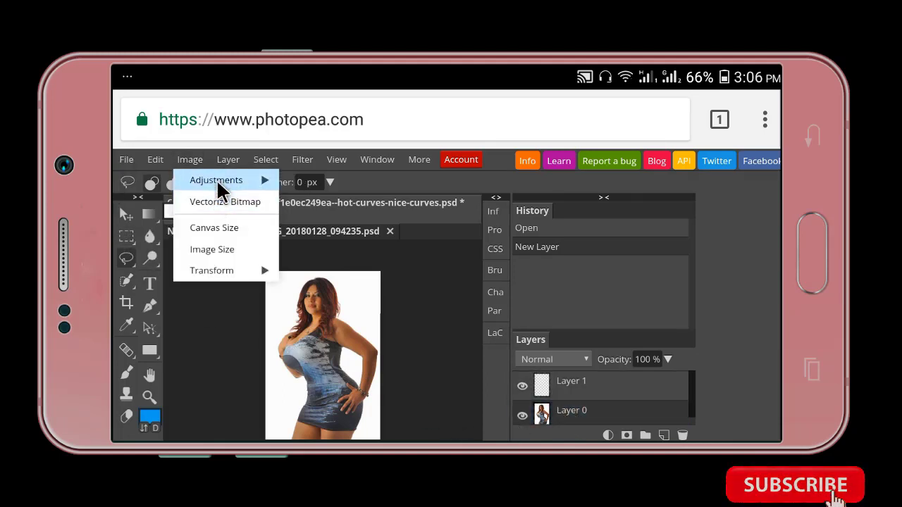
pyautogui.moveTo(218, 180)
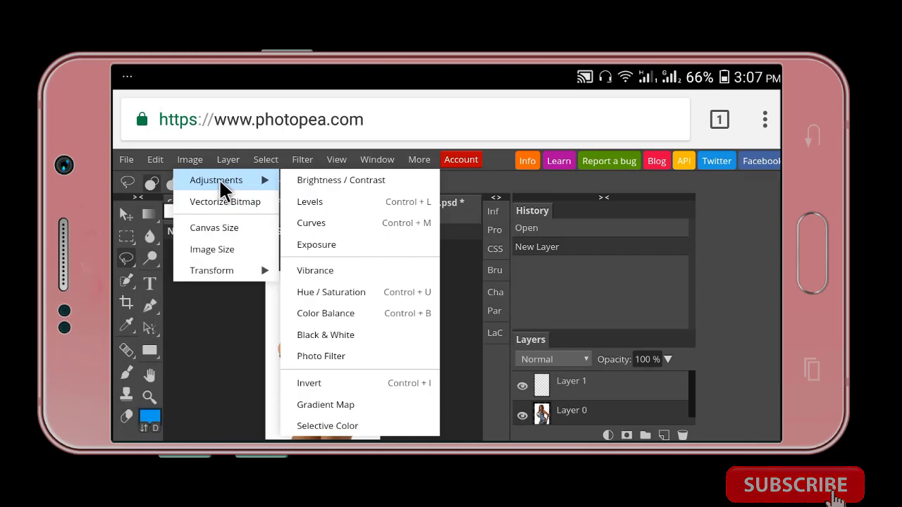
pyautogui.click(328, 314)
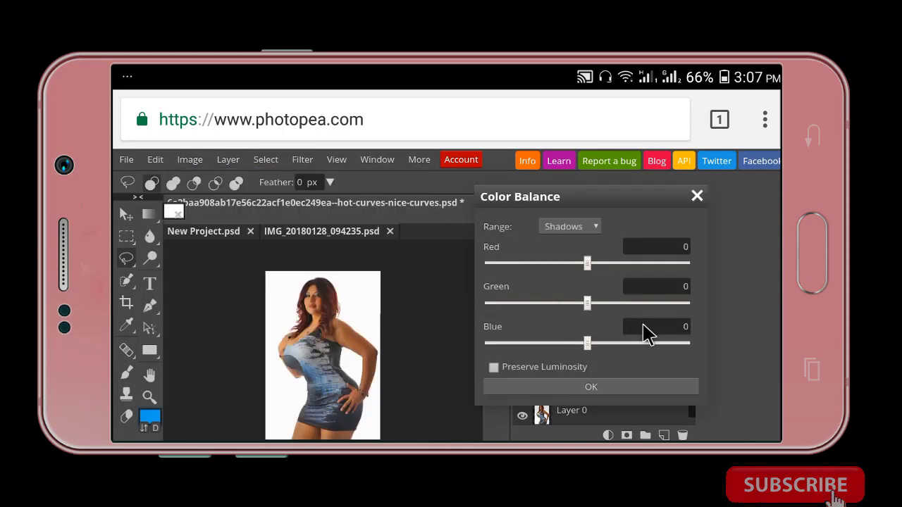
pyautogui.moveTo(583, 341); pyautogui.dragTo(537, 344)
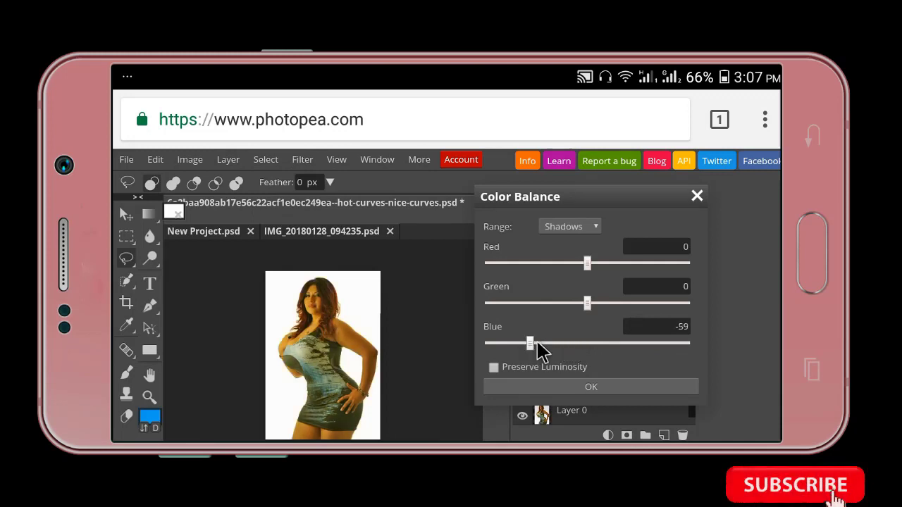
pyautogui.click(549, 303)
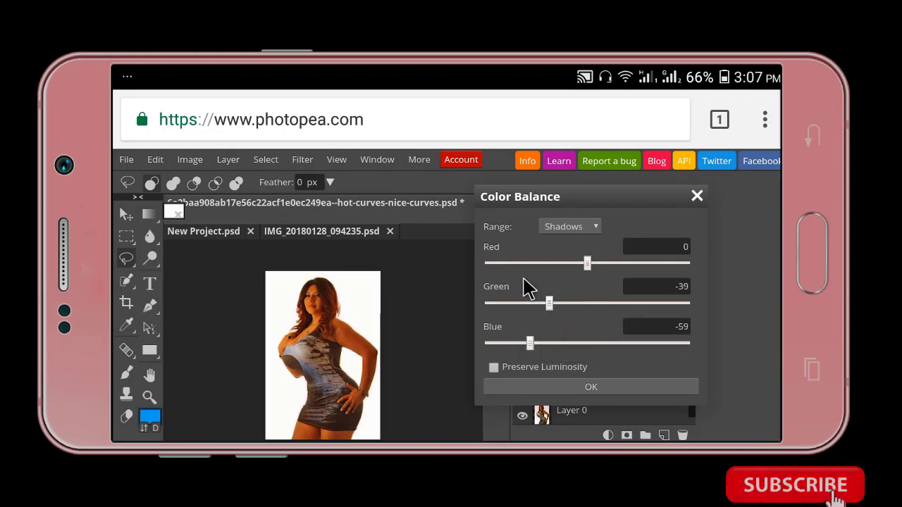
pyautogui.click(518, 304)
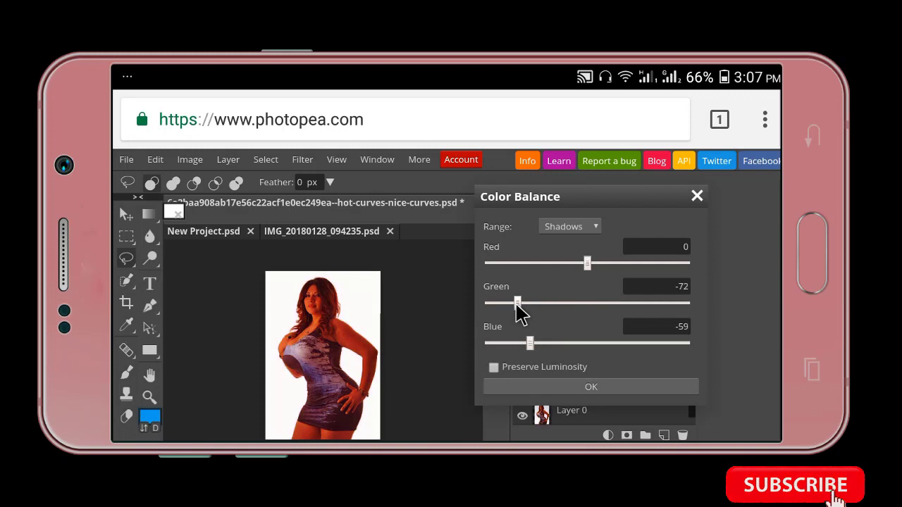
pyautogui.click(570, 389)
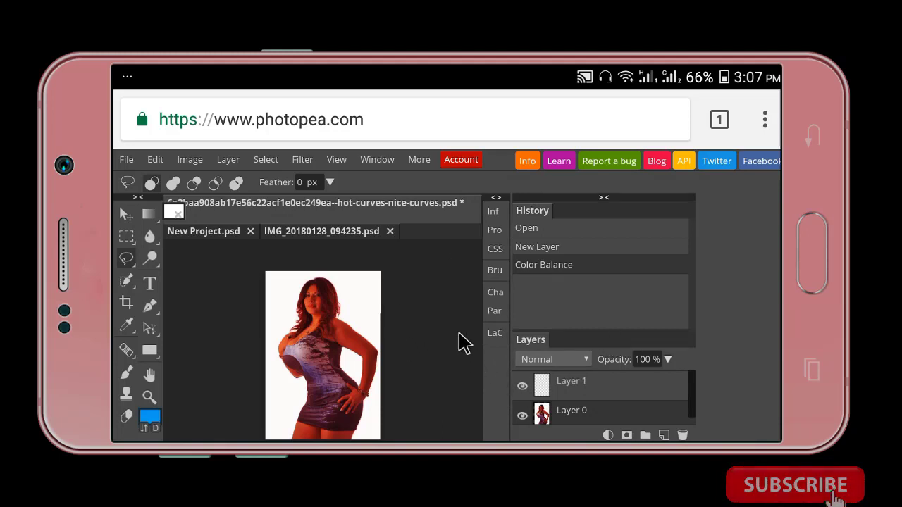
# Select the empty Layer 1 and trash it, leaving only Layer 0
pyautogui.click(563, 393)
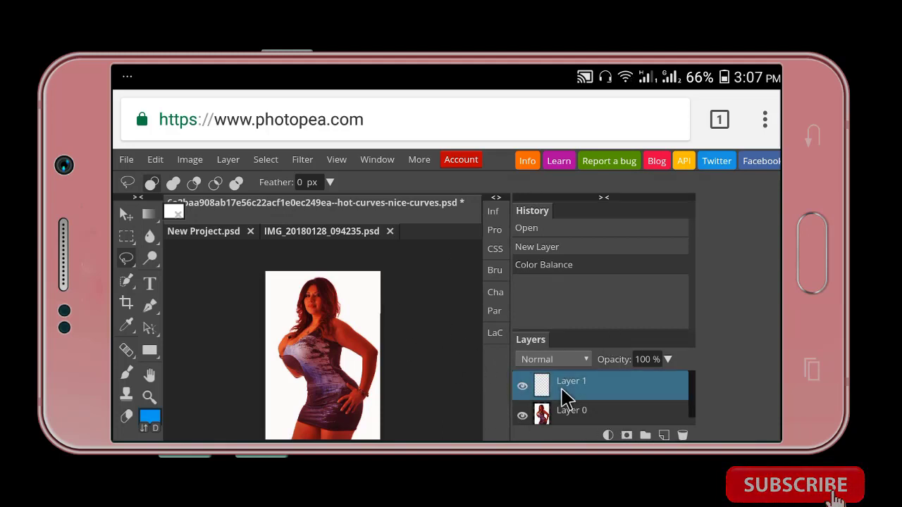
pyautogui.click(566, 422)
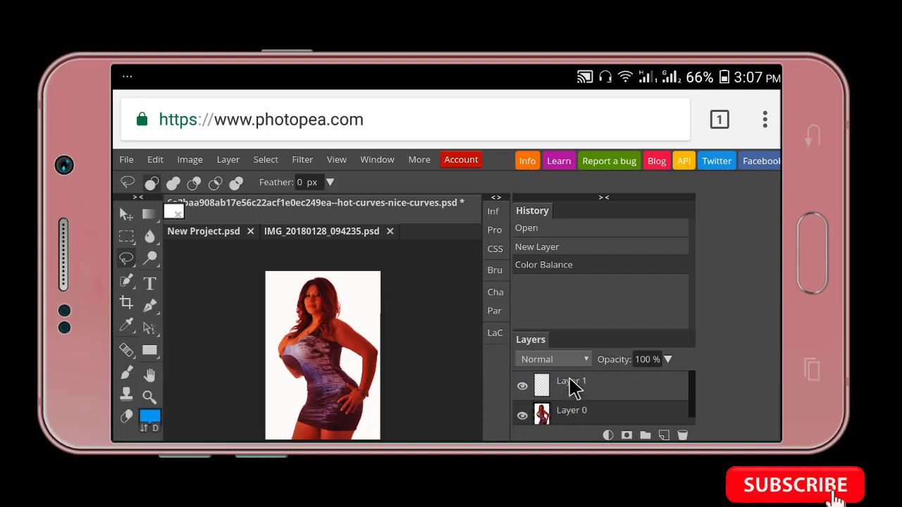
pyautogui.click(574, 390)
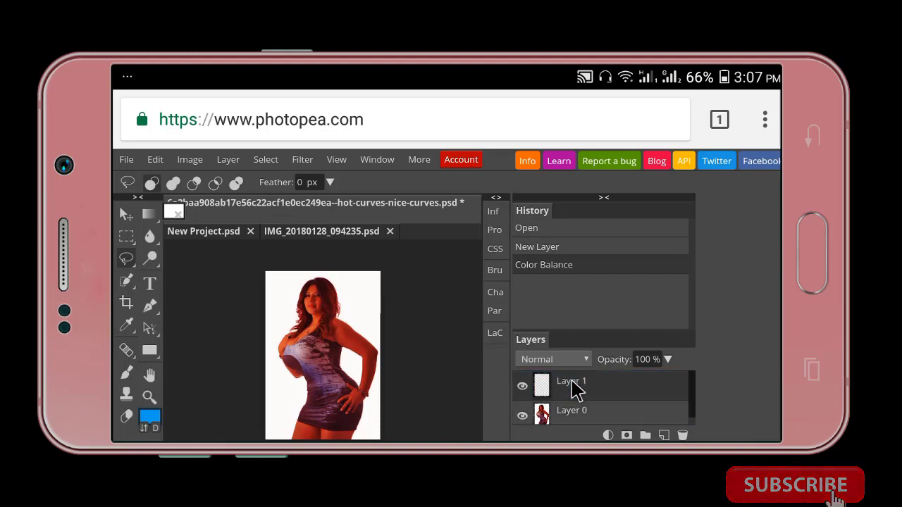
pyautogui.click(683, 435)
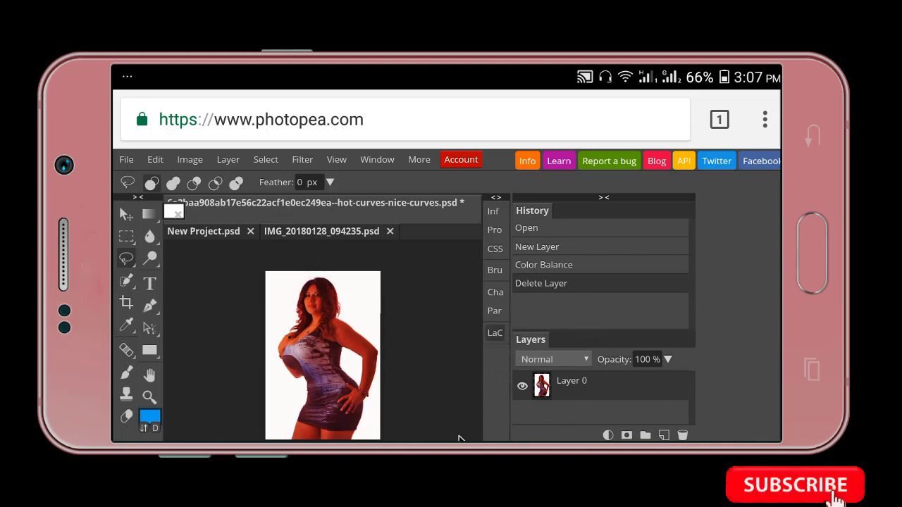
# Look at two toolbar tool flyouts and dismiss them
pyautogui.rightClick(126, 325)
pyautogui.click(440, 267)
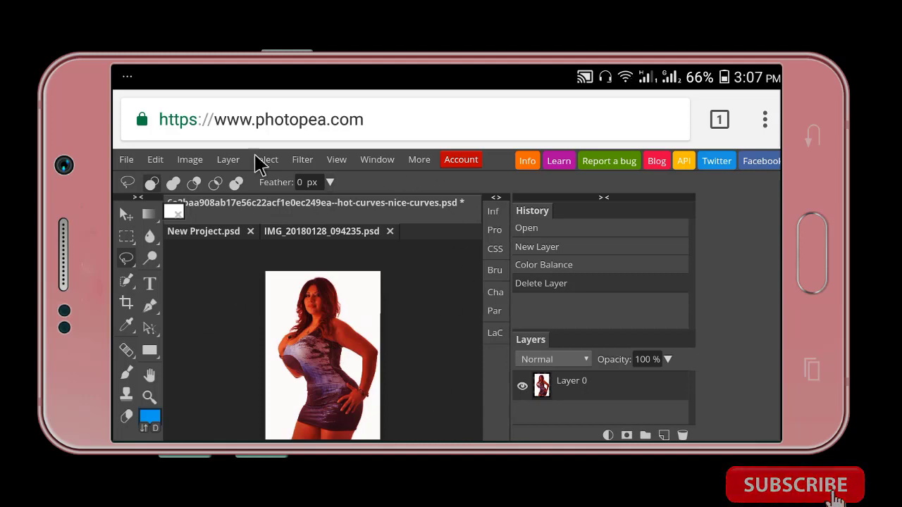
pyautogui.rightClick(127, 280)
pyautogui.click(462, 303)
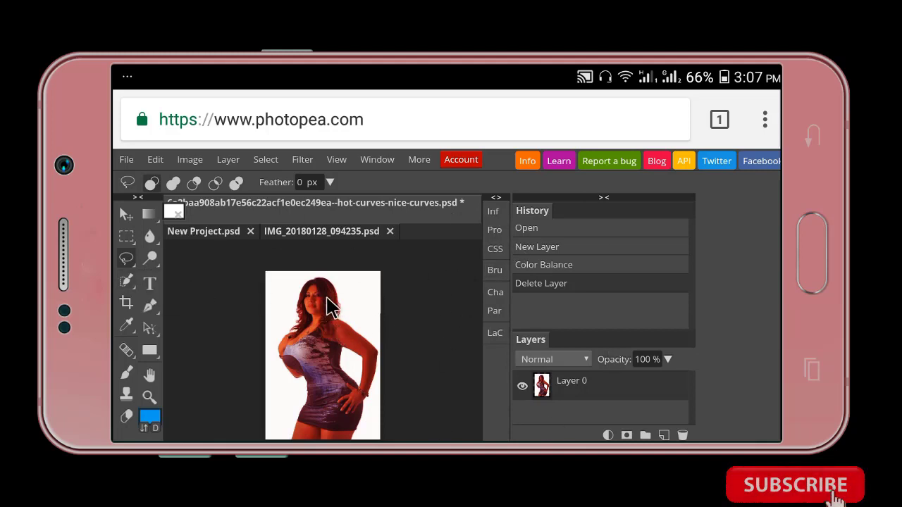
# Revert the model photo's history to Open and flip between the open document tabs
pyautogui.hotkey('ctrl', 'alt', 'z')
pyautogui.hotkey('ctrl', 'alt', 'z')
pyautogui.hotkey('ctrl', 'alt', 'z')
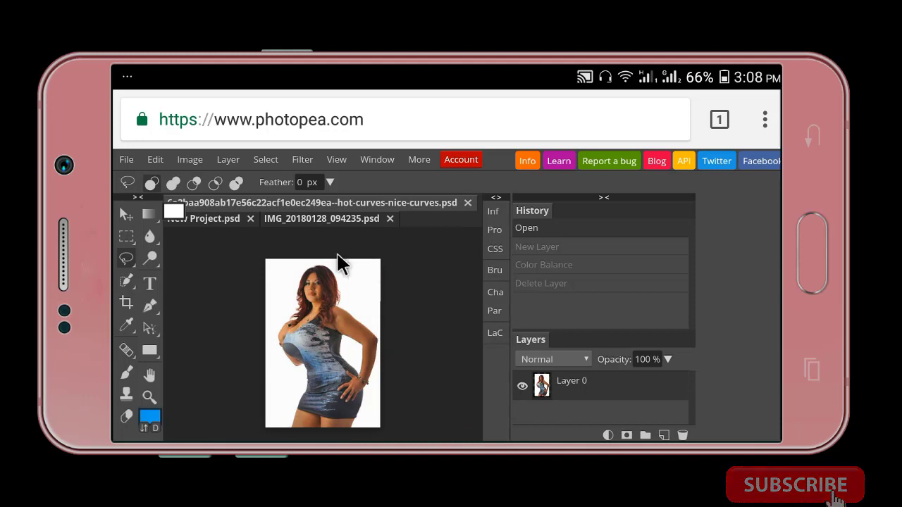
pyautogui.click(328, 220)
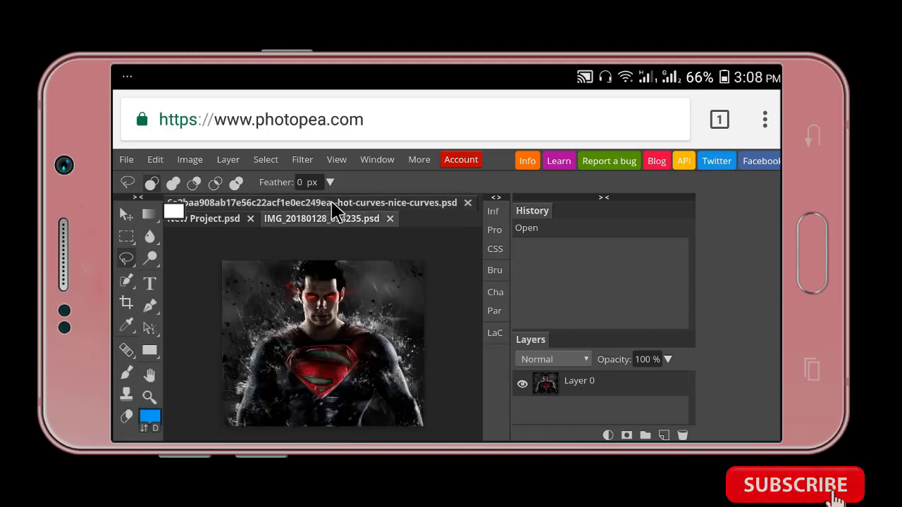
pyautogui.click(331, 202)
pyautogui.click(330, 220)
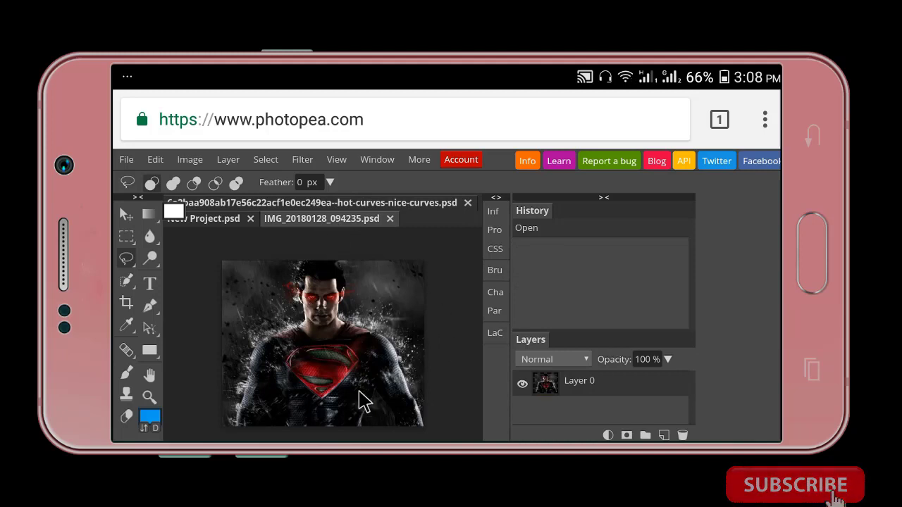
# Close the IMG_20180128_094235.psd and New Project.psd documents
pyautogui.click(390, 218)
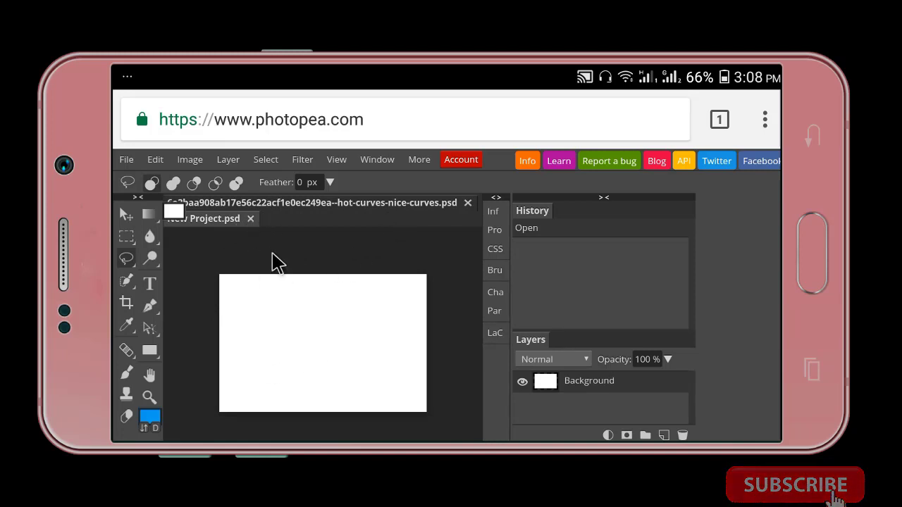
pyautogui.click(251, 219)
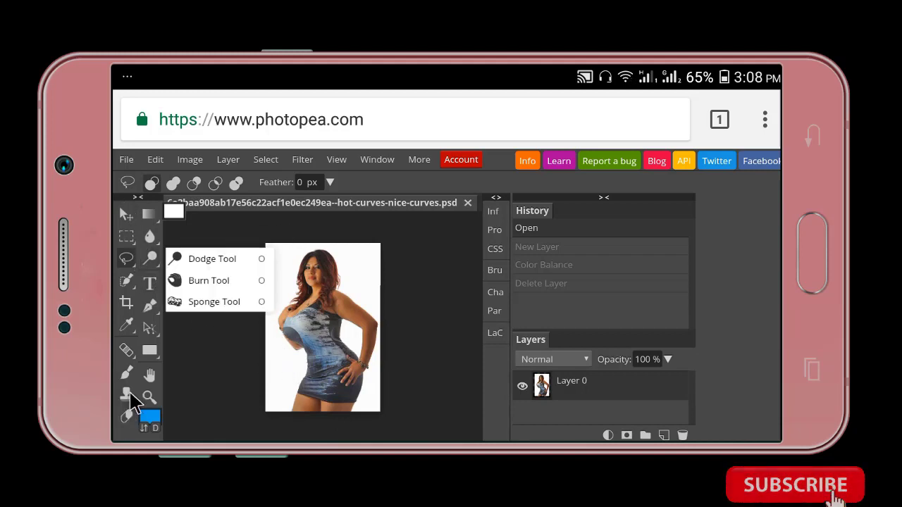
pyautogui.moveTo(127, 351)
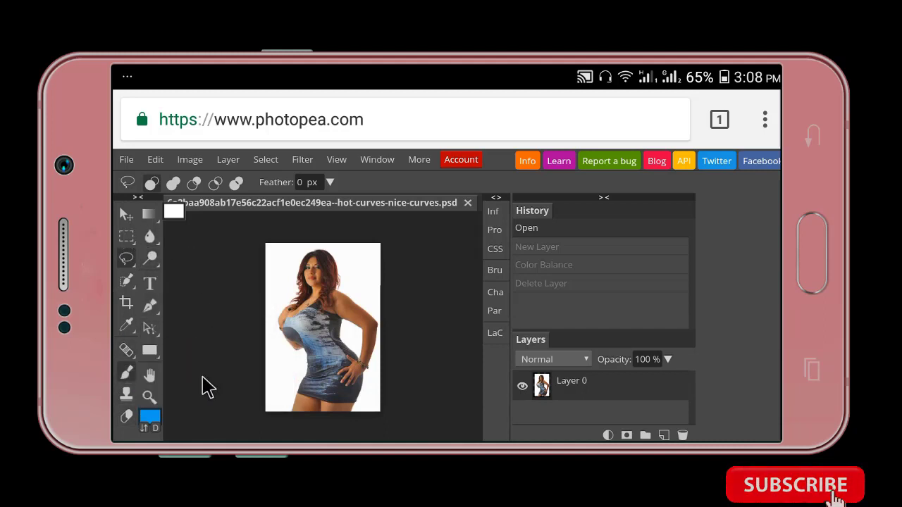
# Export the model photo as a 500×733 JPG at 50% quality and download the .jpg file
pyautogui.click(123, 162)
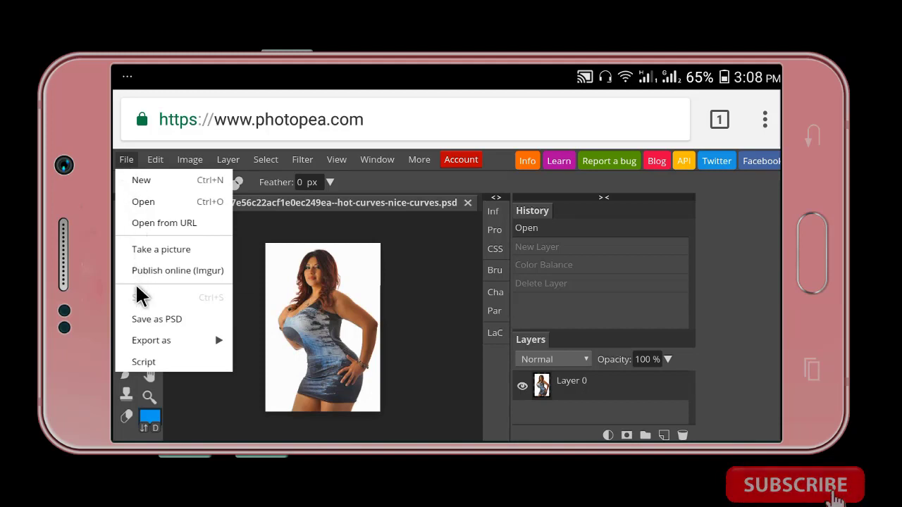
pyautogui.moveTo(150, 345)
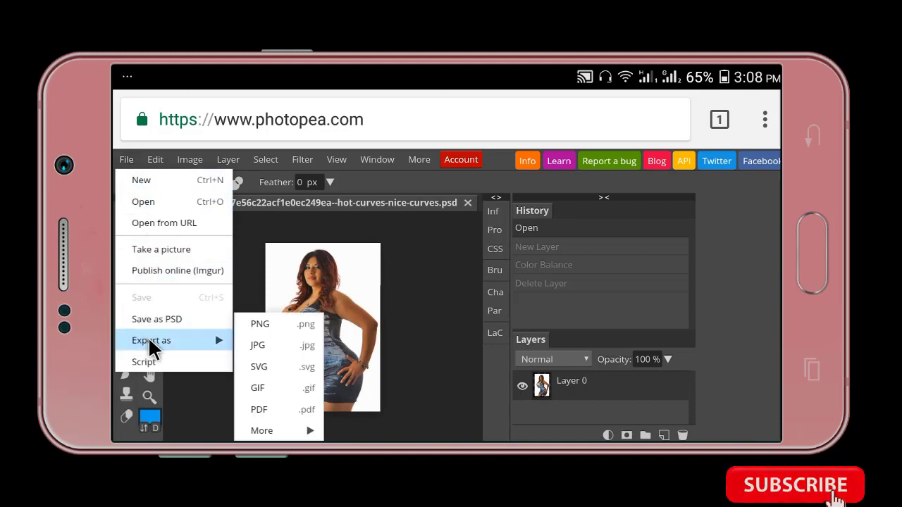
pyautogui.click(264, 345)
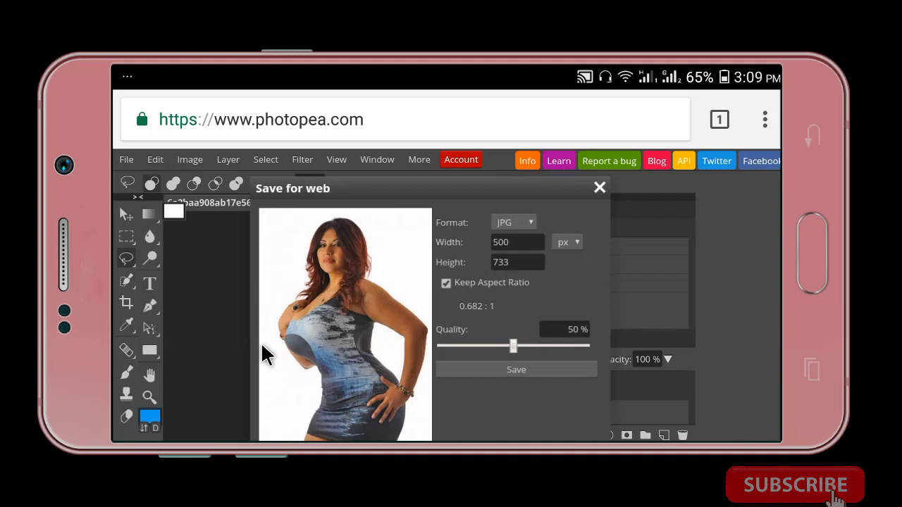
pyautogui.click(516, 371)
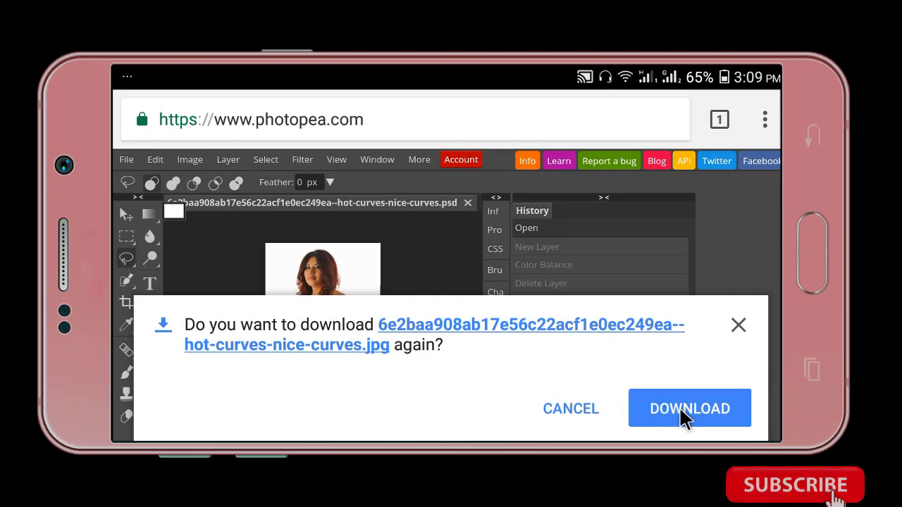
pyautogui.click(680, 410)
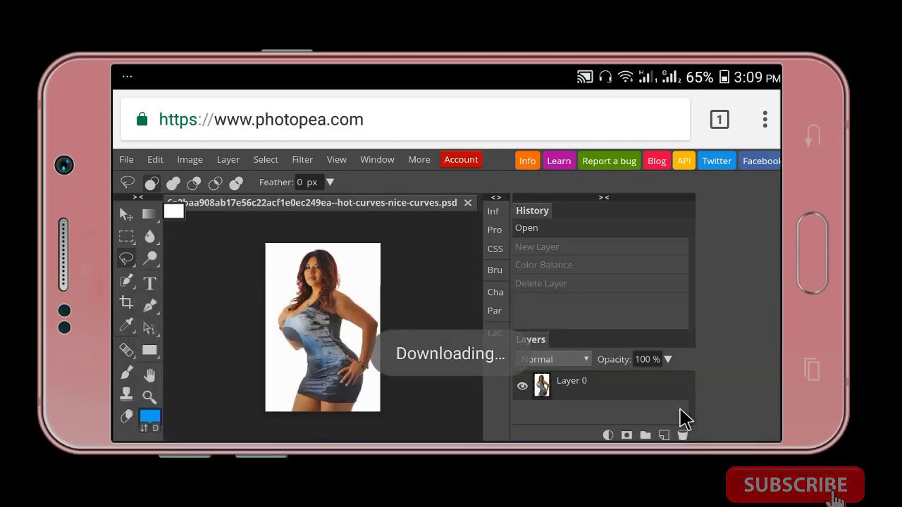